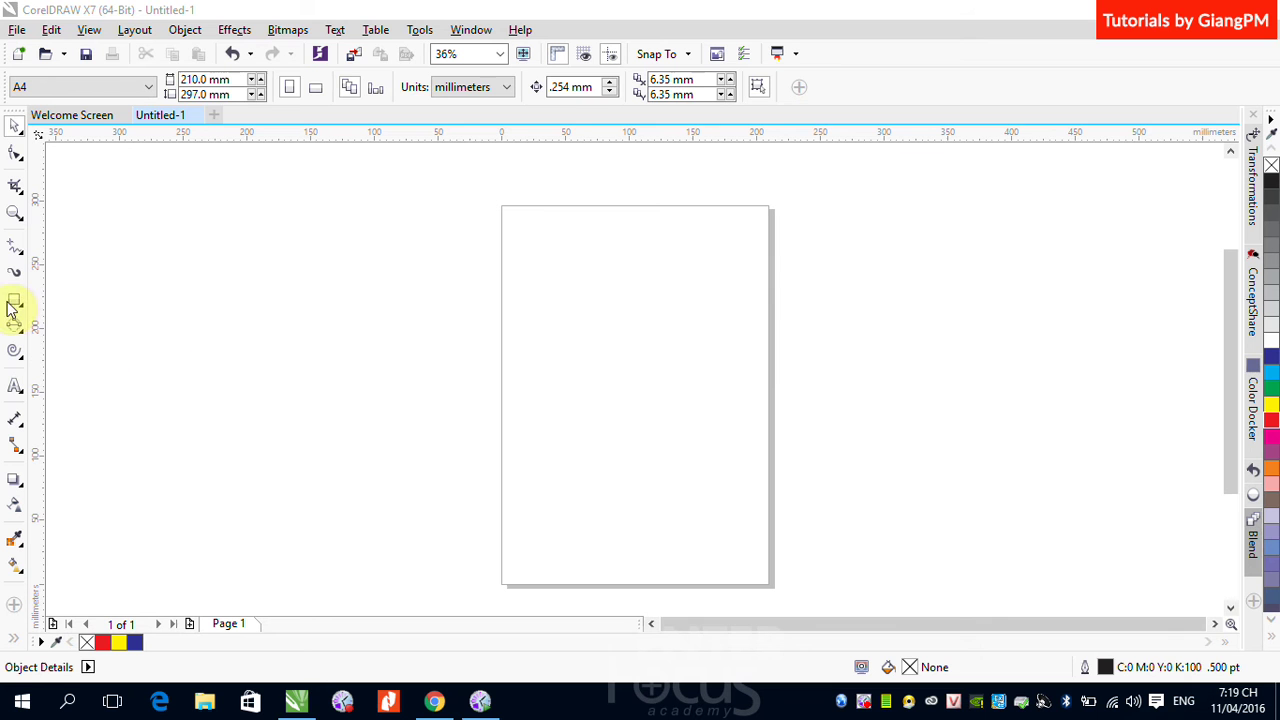
Draw three rectangles on the page: an upper one about 81 × 57 mm, one below it, and one near the right edge about 56 × 48 mm
left_click(15, 300)
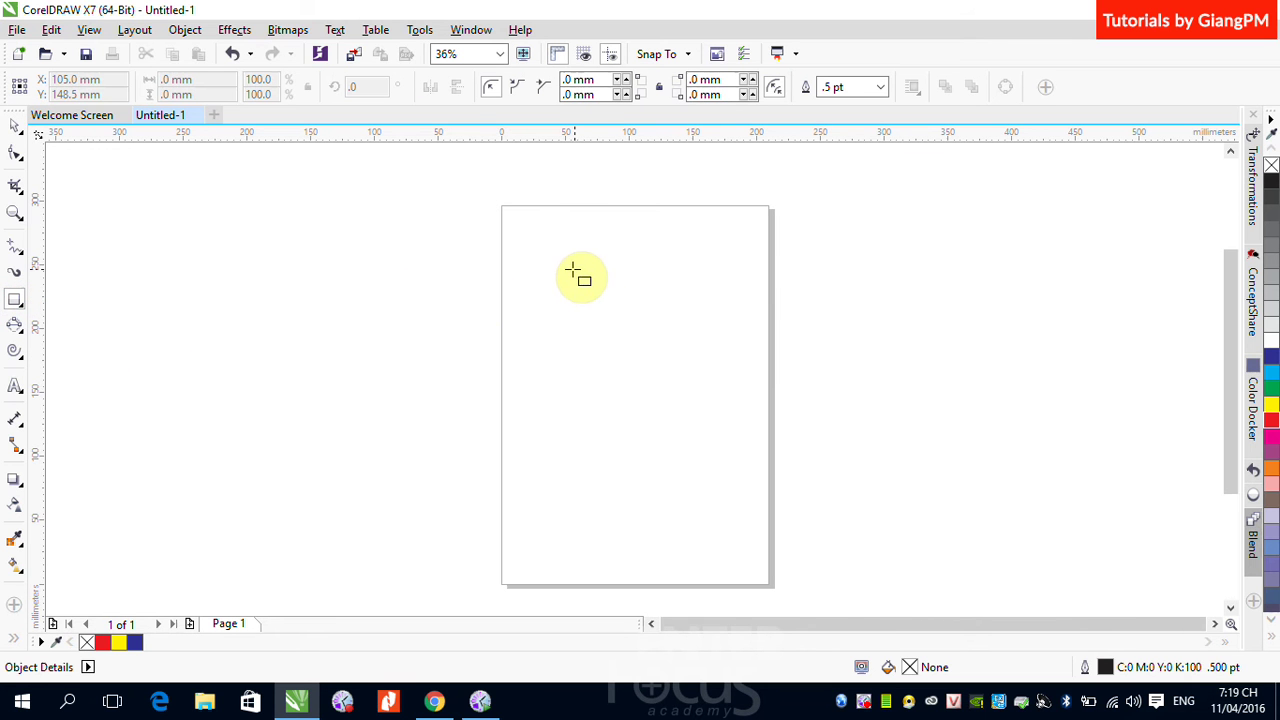
left_click_drag(550, 273, 654, 346)
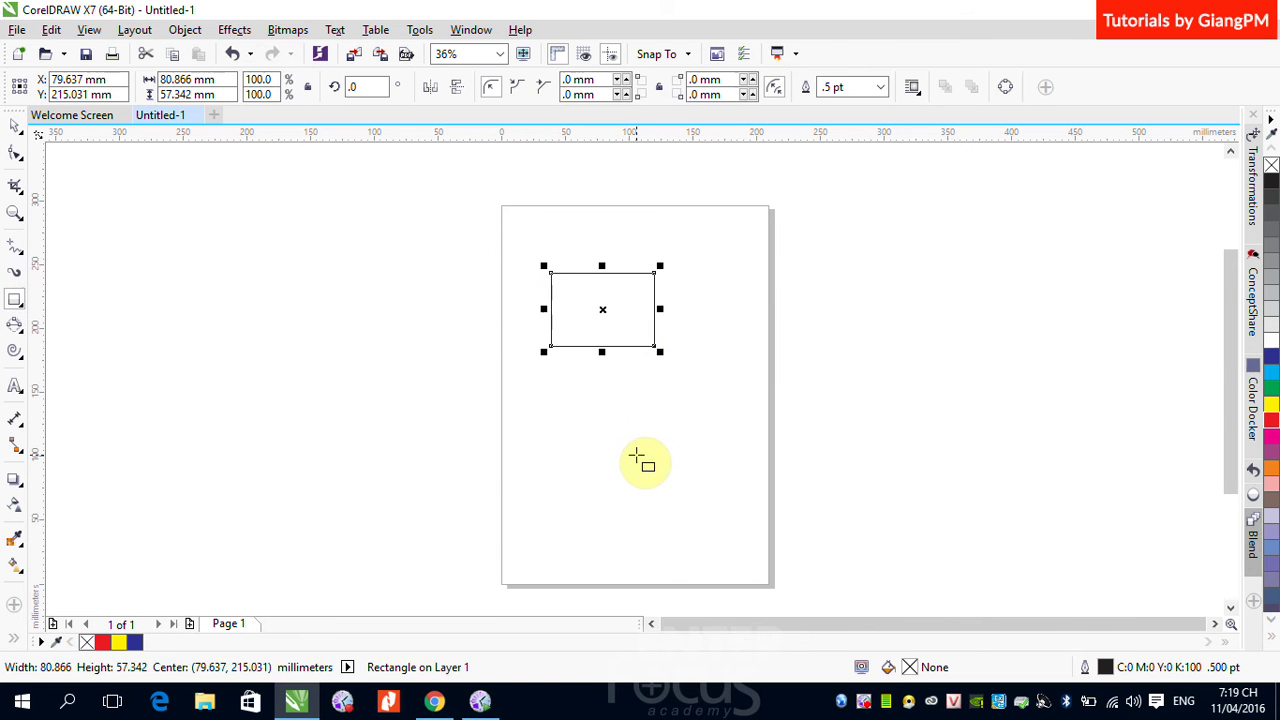
left_click_drag(543, 423, 644, 502)
left_click_drag(681, 386, 754, 447)
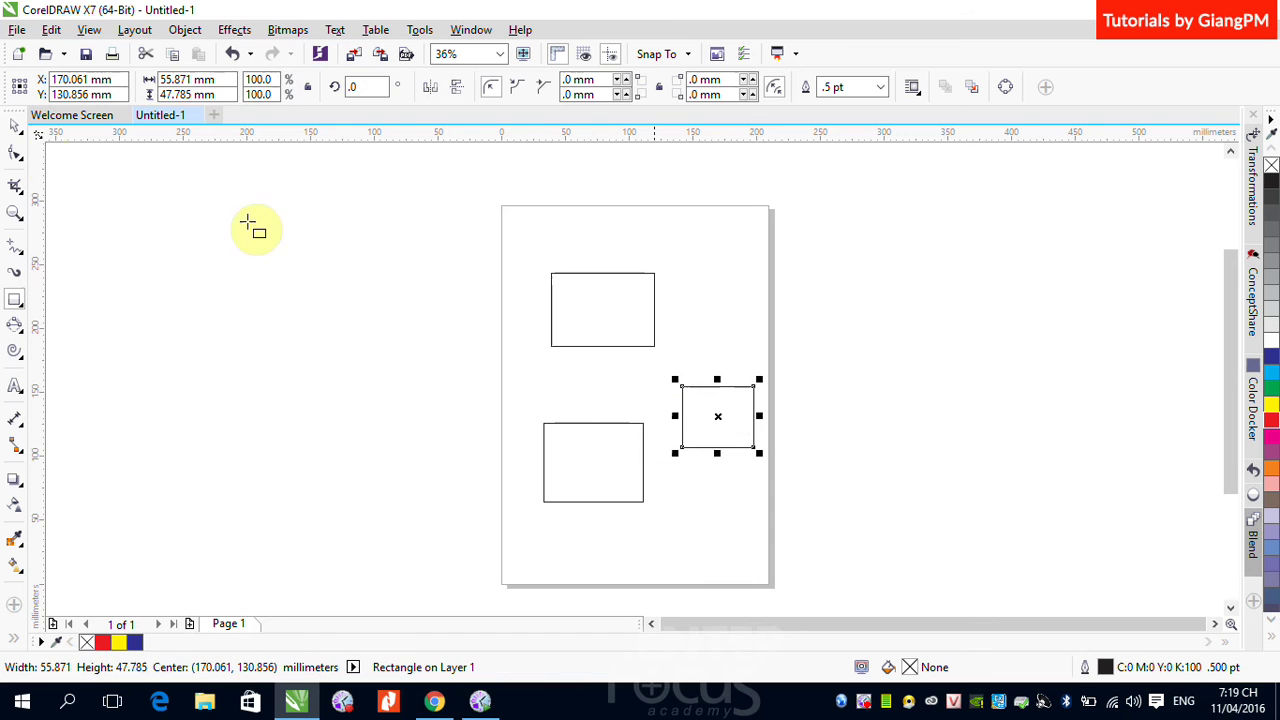
Deselect everything and set the document's default fill for Graphic objects to red
left_click(15, 126)
left_click(307, 292)
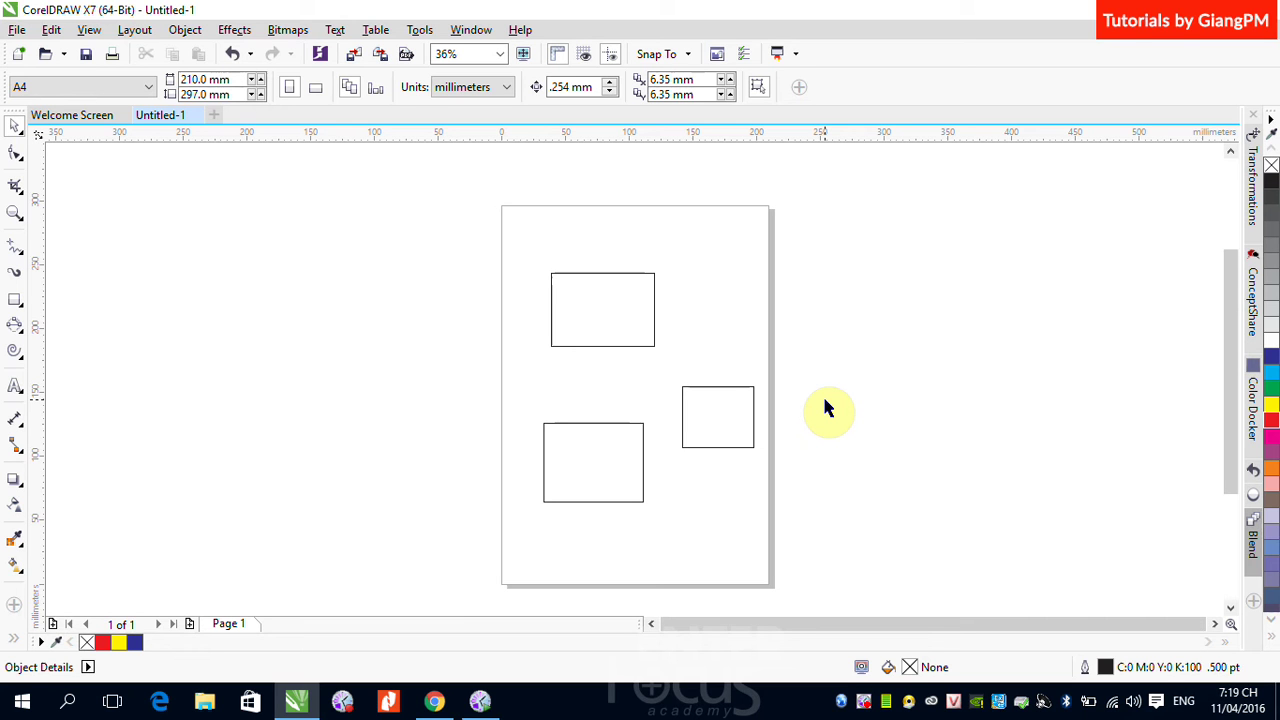
left_click(1270, 424)
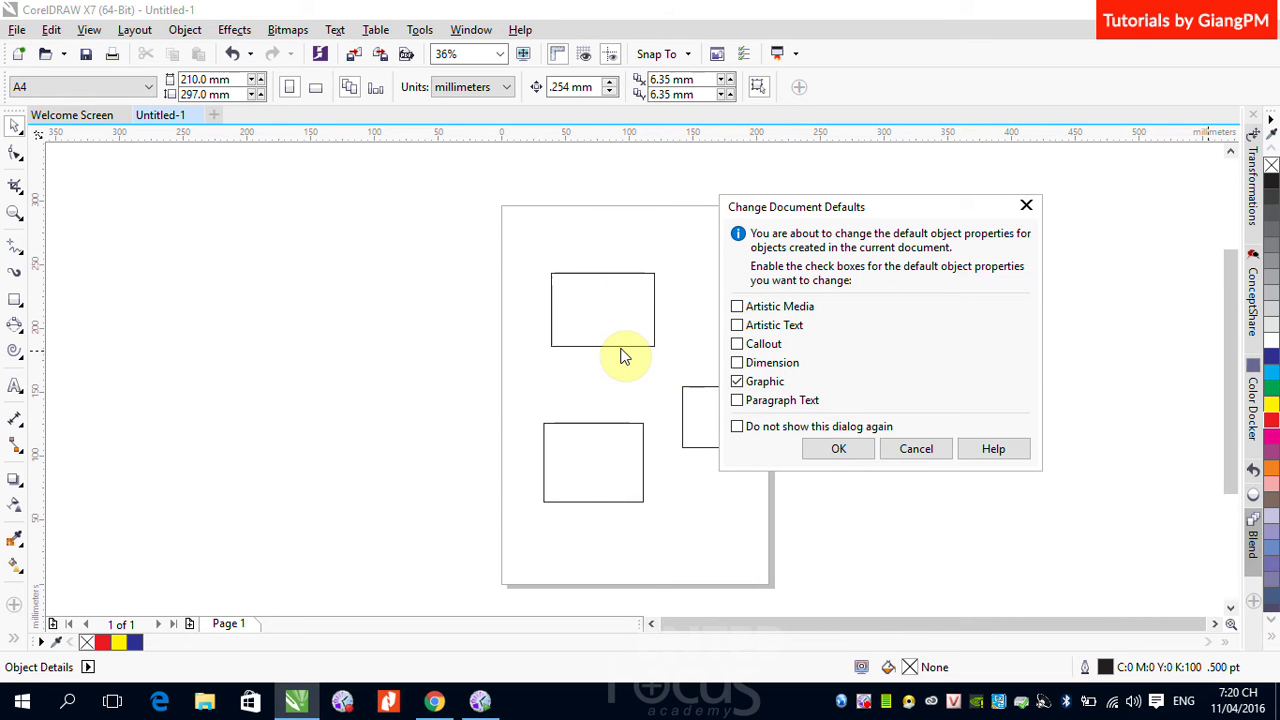
left_click(838, 449)
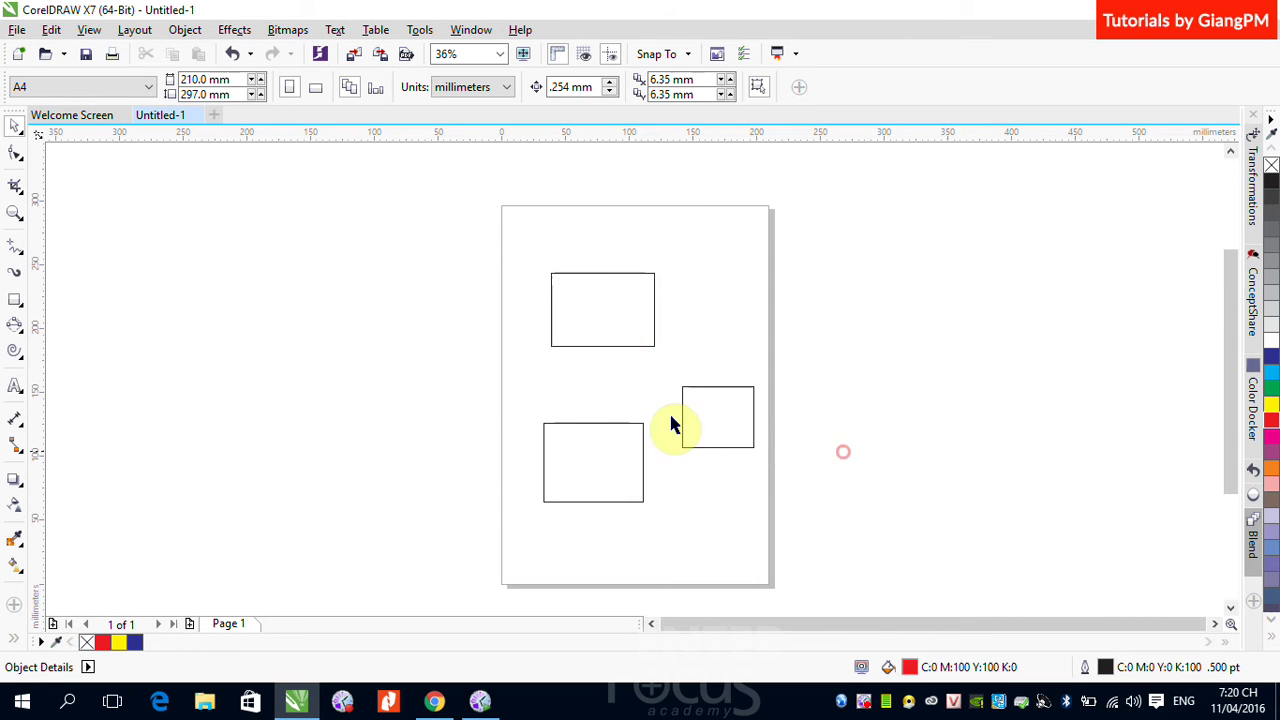
Draw three rectangles outside the page's left edge, with the one nearest the page about 43 × 59 mm
left_click(15, 300)
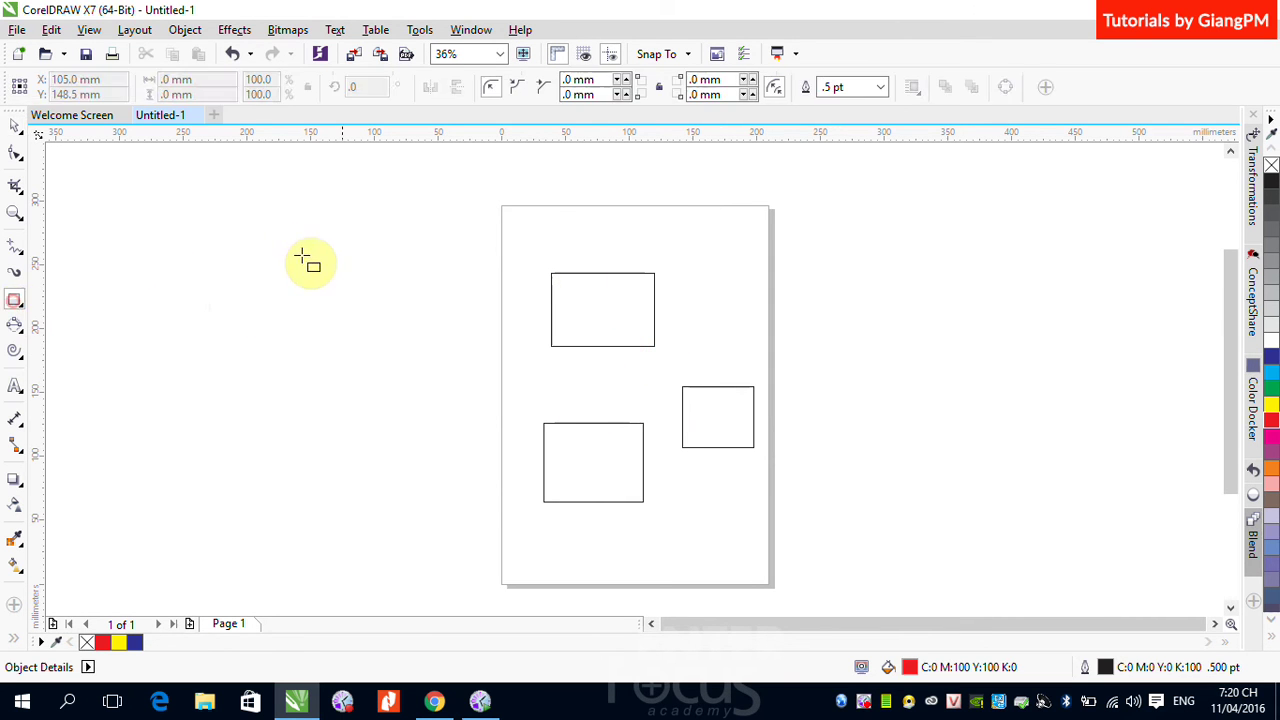
left_click_drag(288, 249, 379, 330)
left_click_drag(244, 374, 367, 428)
left_click_drag(419, 351, 475, 430)
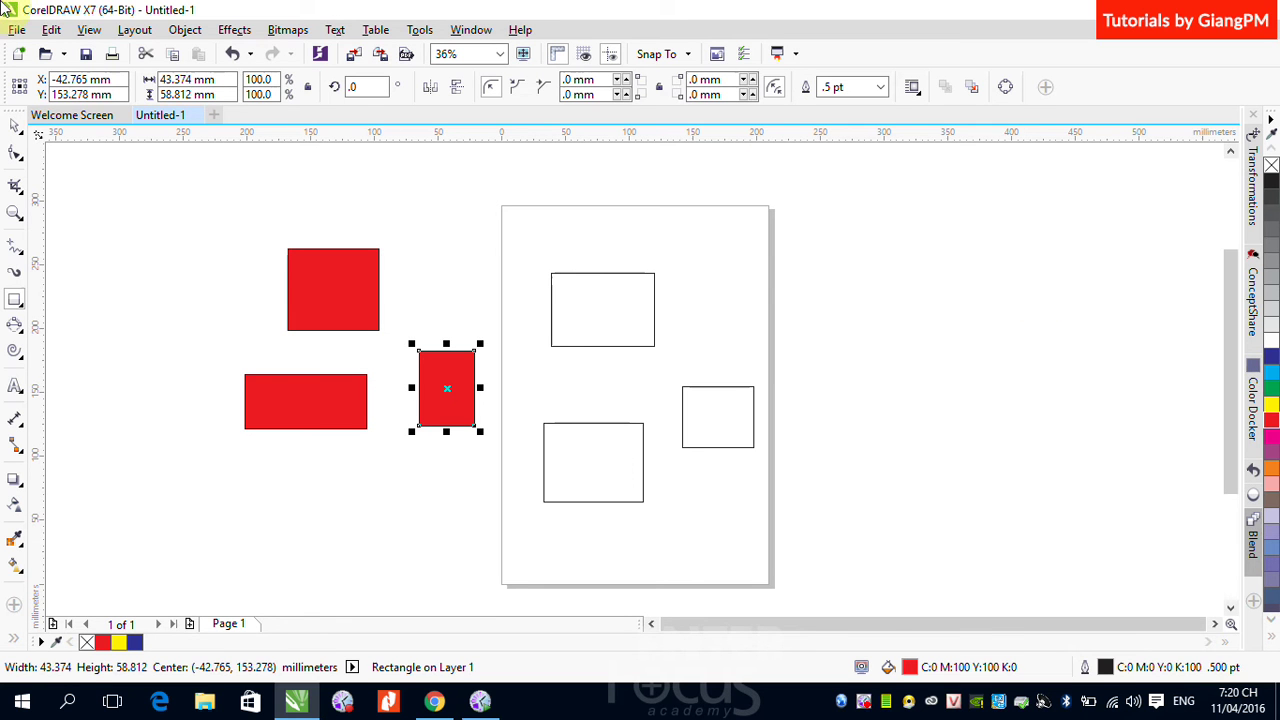
Deselect everything and reset the document's default fill for Graphic objects to no fill
left_click(16, 133)
left_click(856, 290)
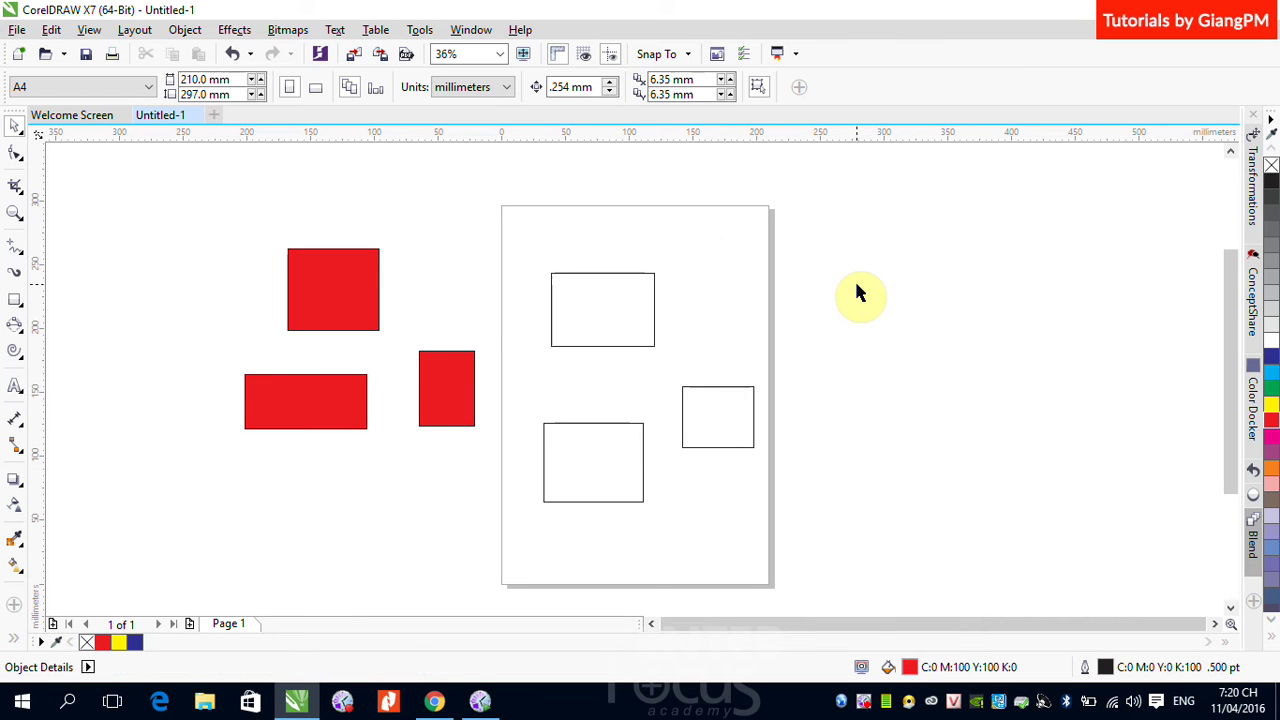
left_click(1272, 168)
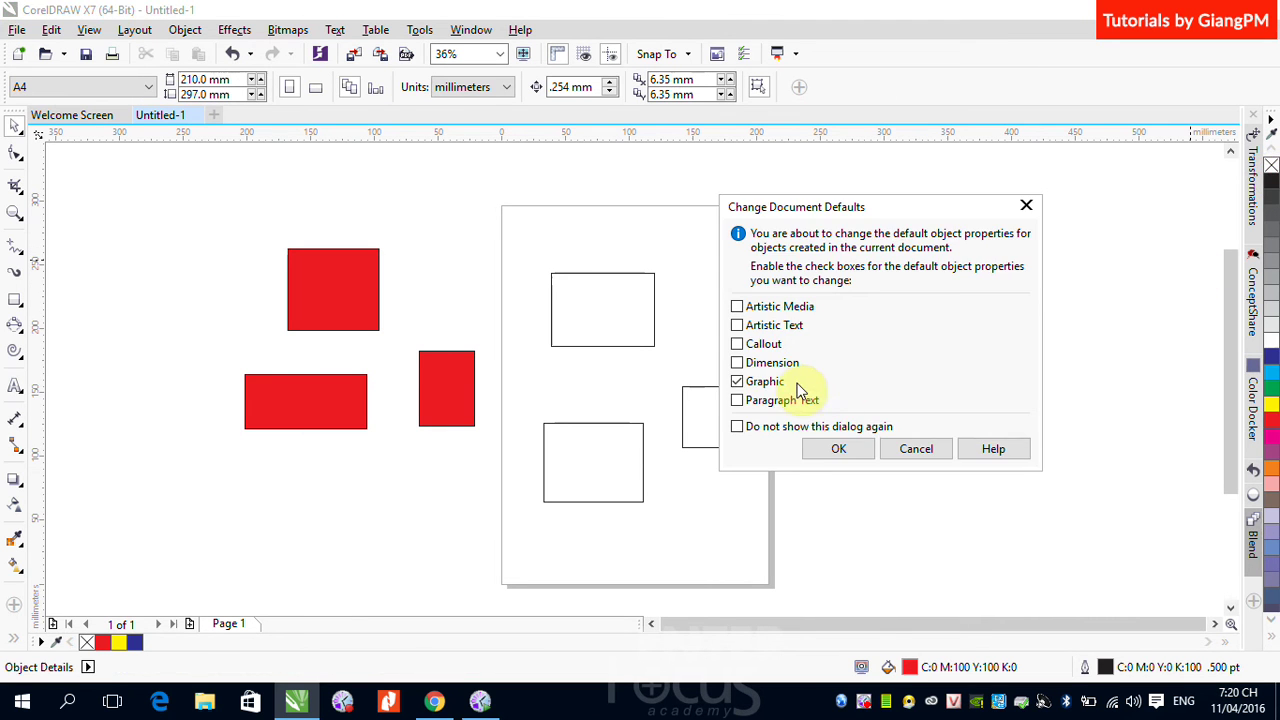
left_click(837, 452)
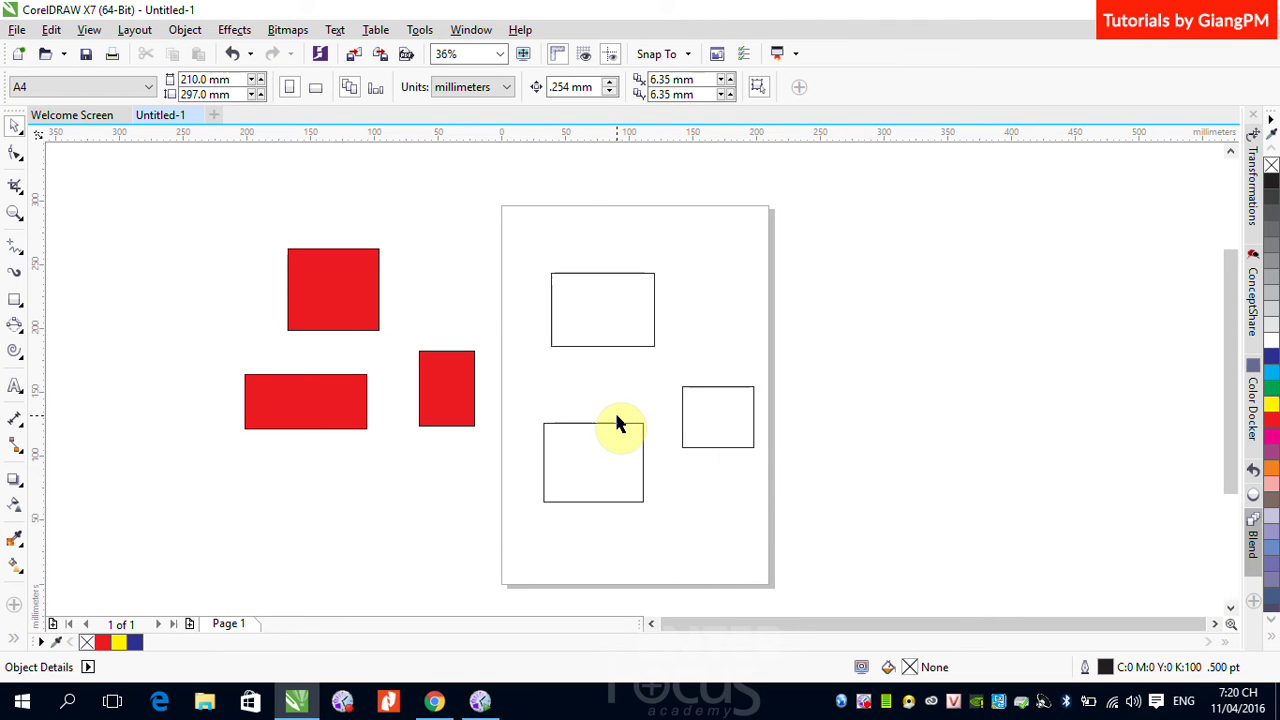
Try several palette fills on the upper rectangle on the page, including green, yellow, red and purple
left_click(597, 347)
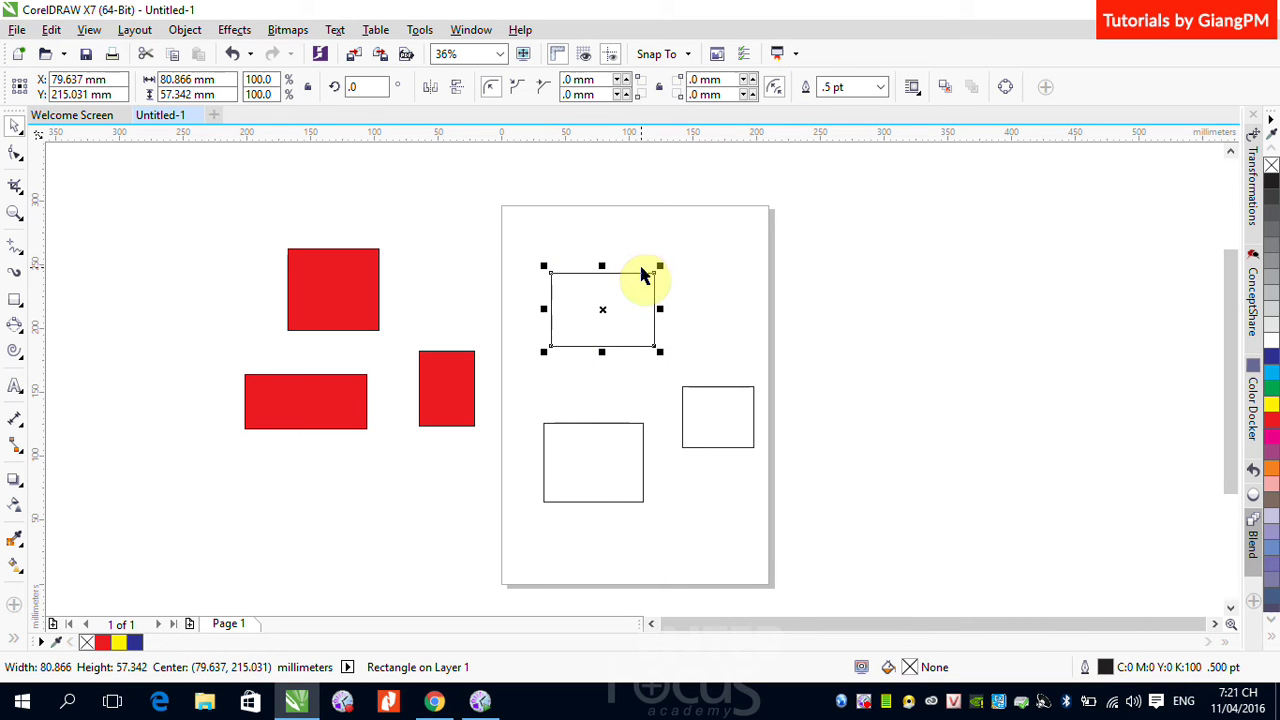
left_click(1271, 376)
left_click(1271, 387)
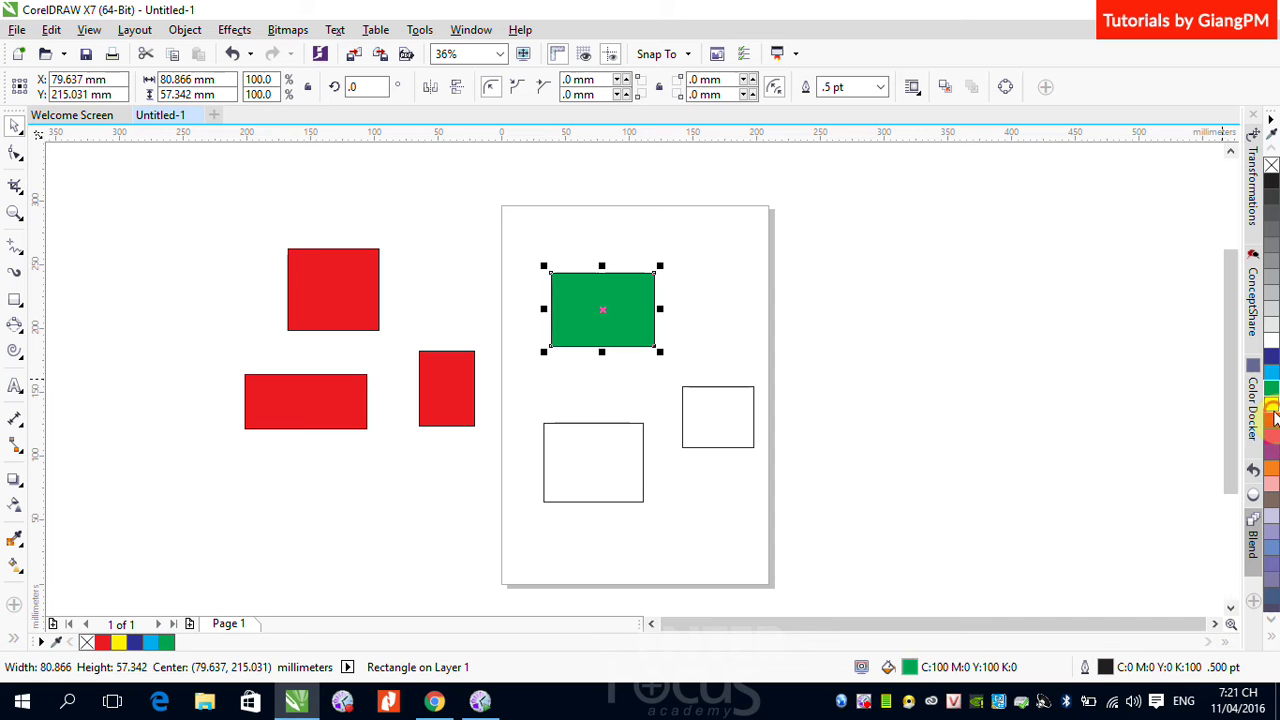
left_click(1271, 405)
left_click(1271, 420)
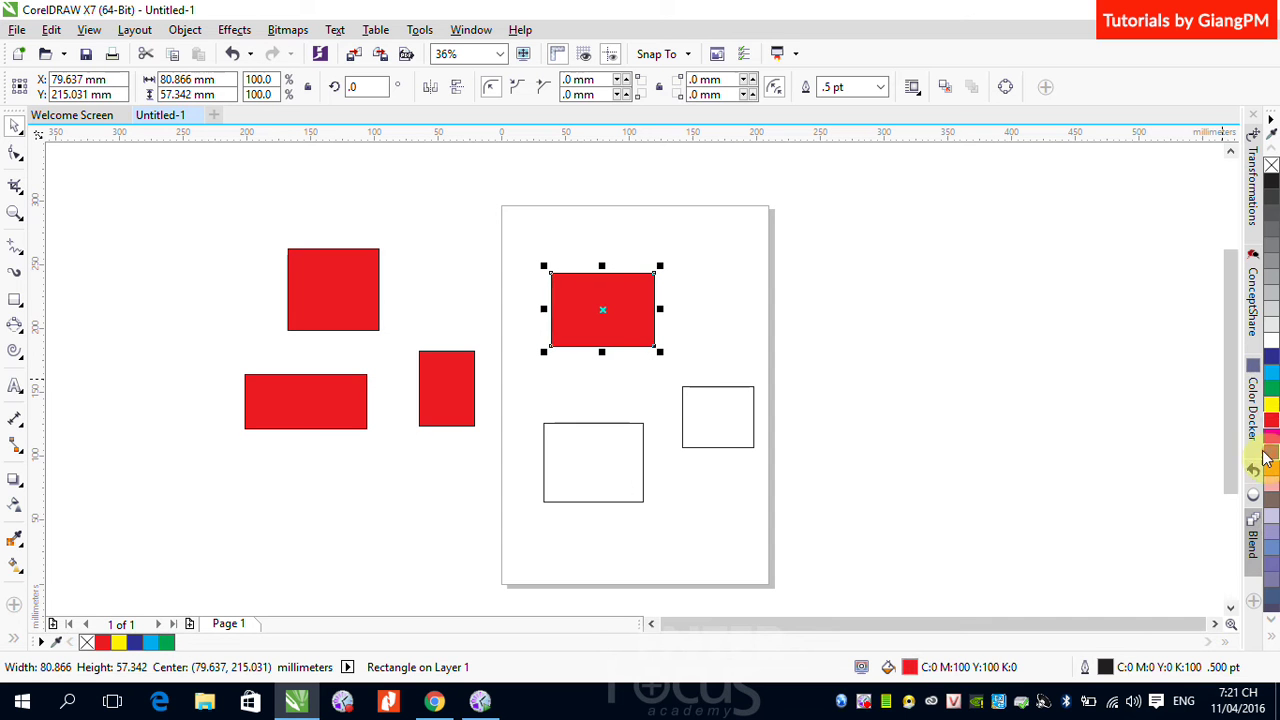
left_click(1271, 452)
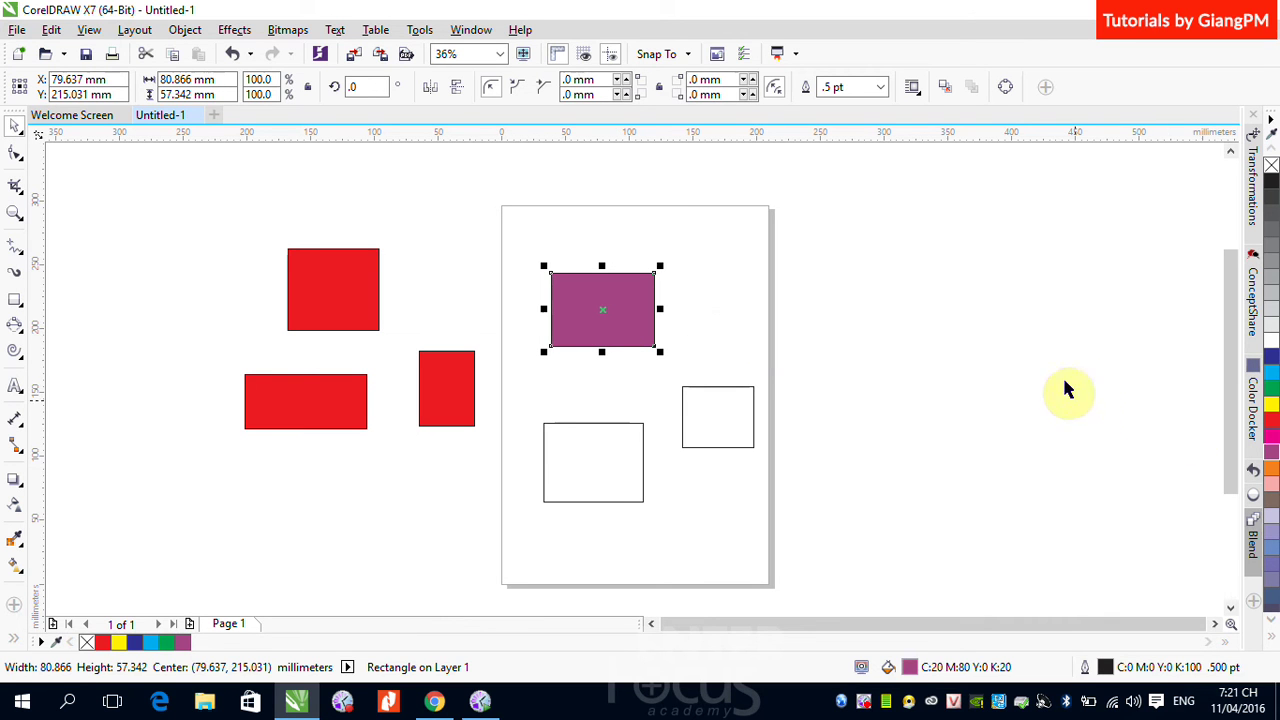
Browse the full CMYK palette and fill the upper rectangle on the page with orange C:0 M:60 Y:80 K:0
left_click(1272, 623)
left_click(1272, 623)
left_click(1272, 623)
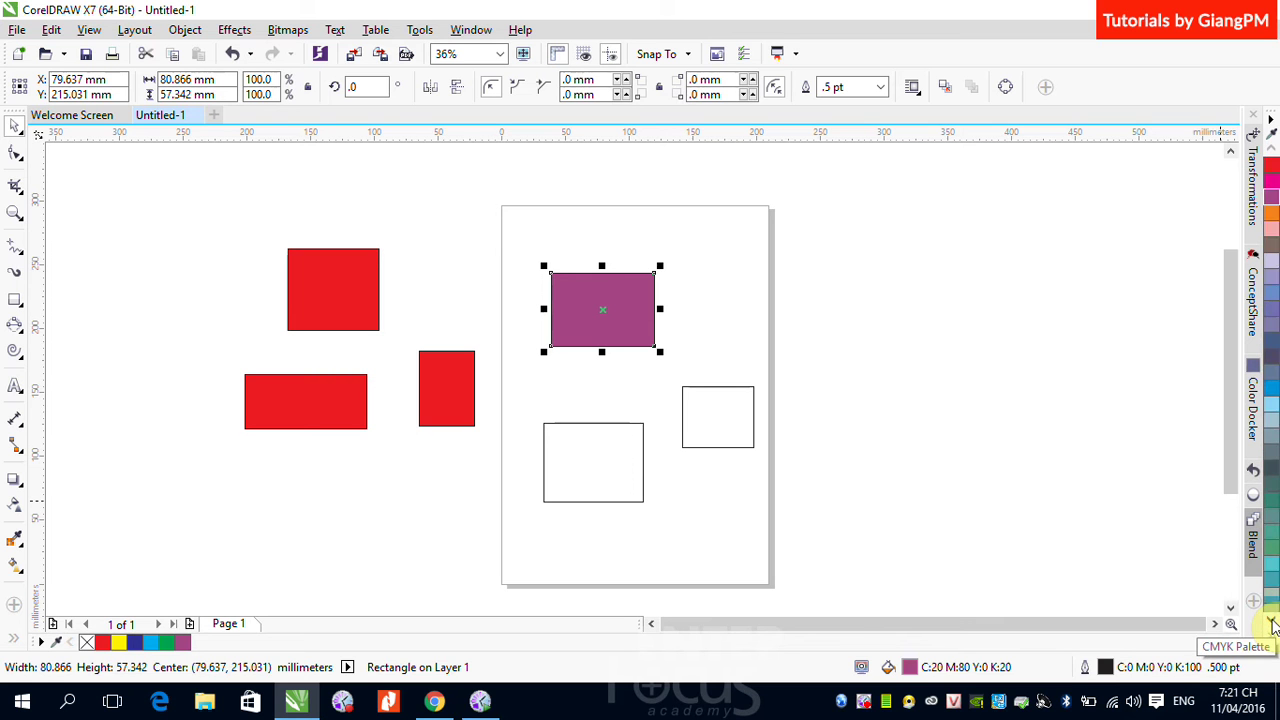
left_click(1272, 623)
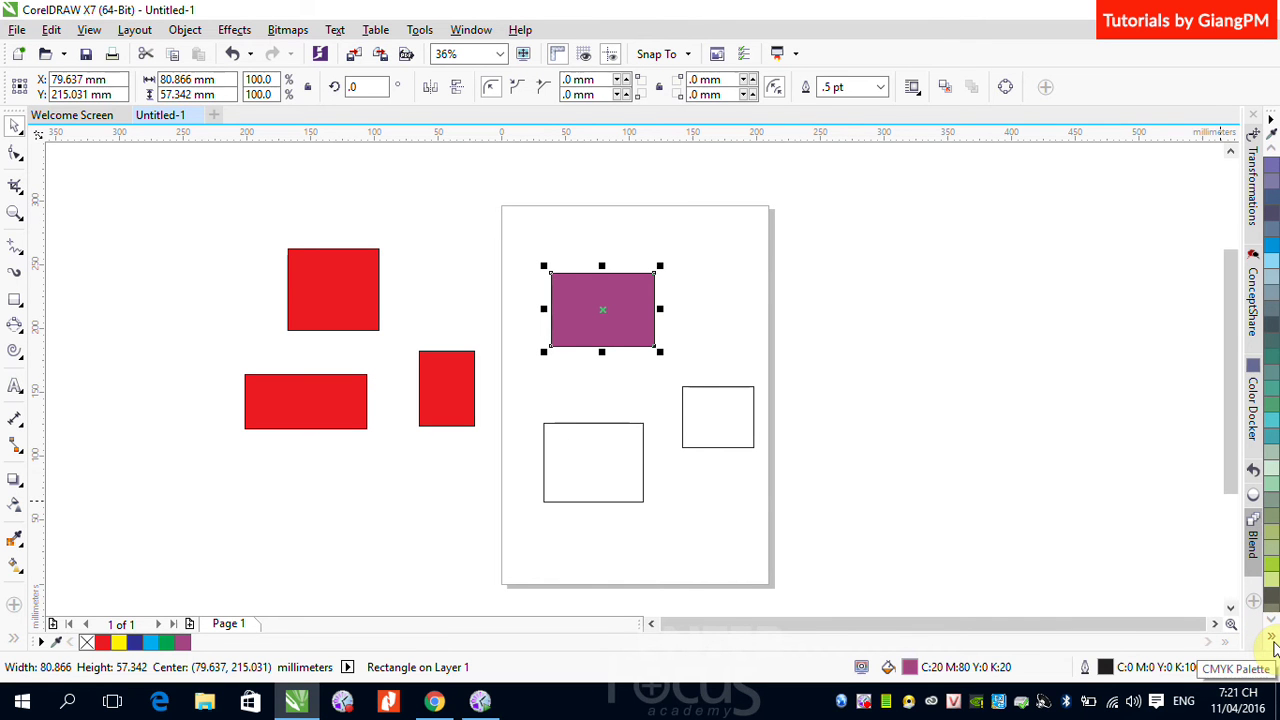
left_click(1273, 645)
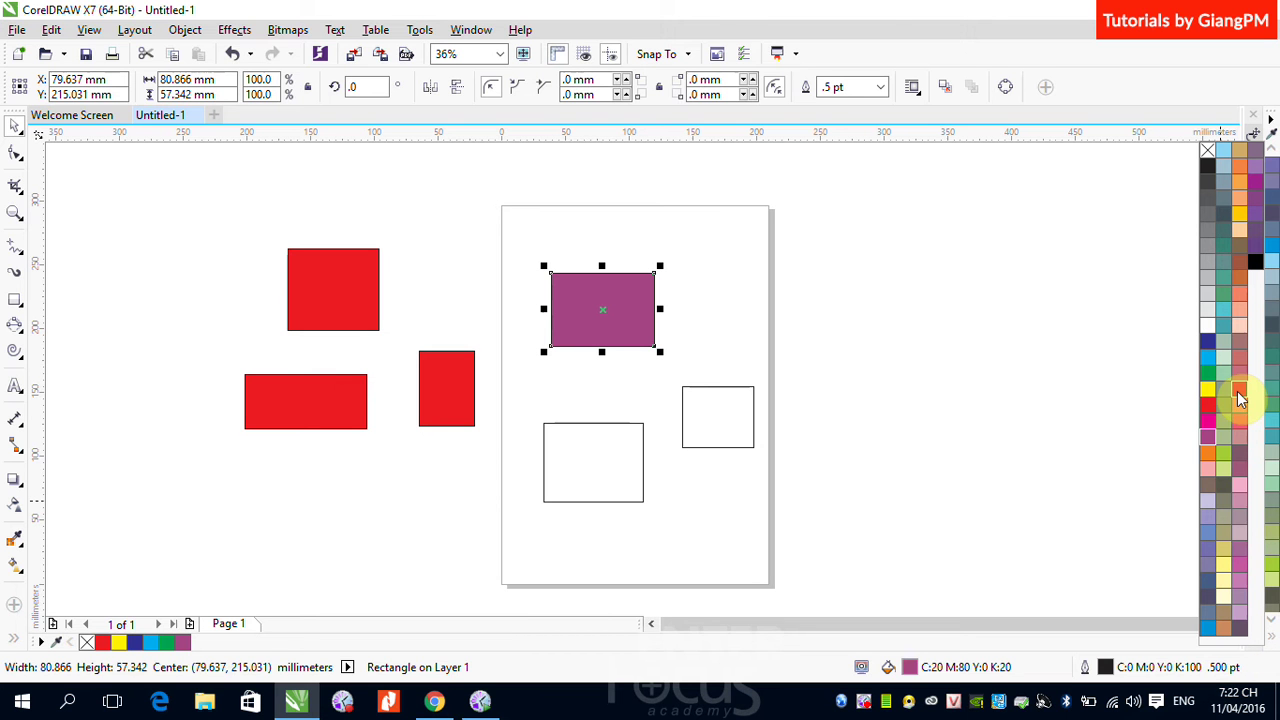
left_click(1240, 165)
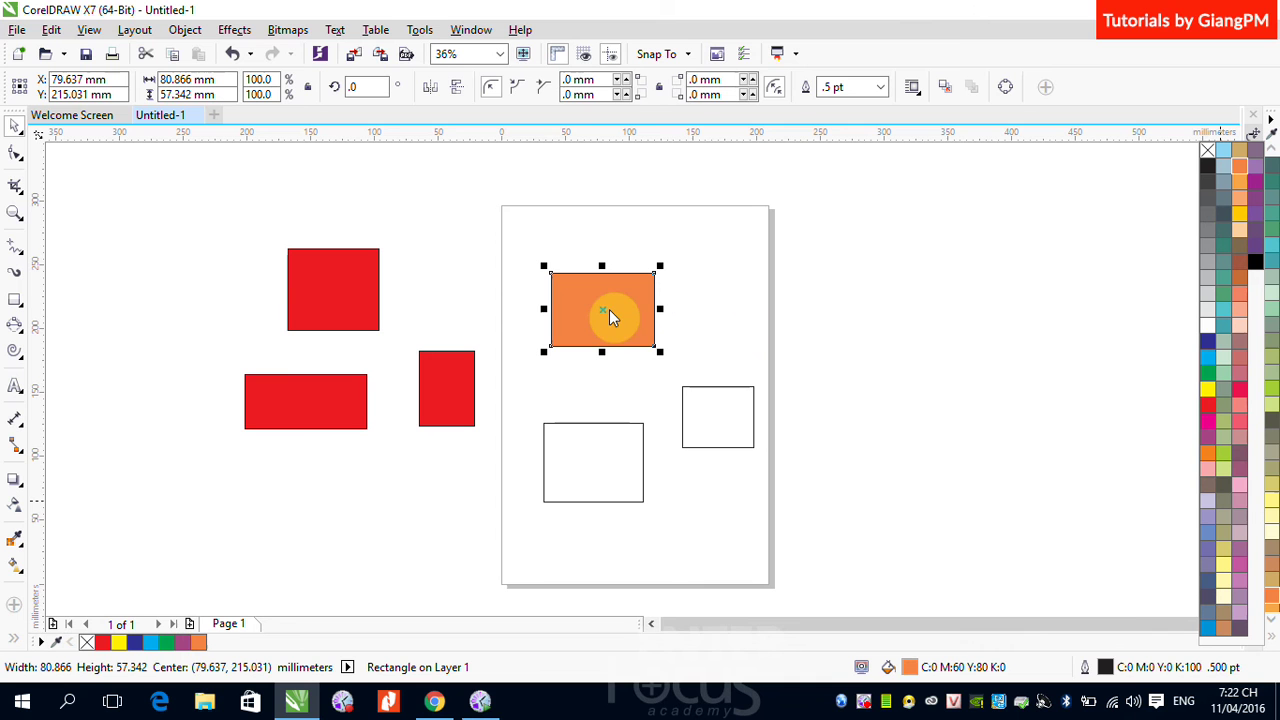
left_click(849, 313)
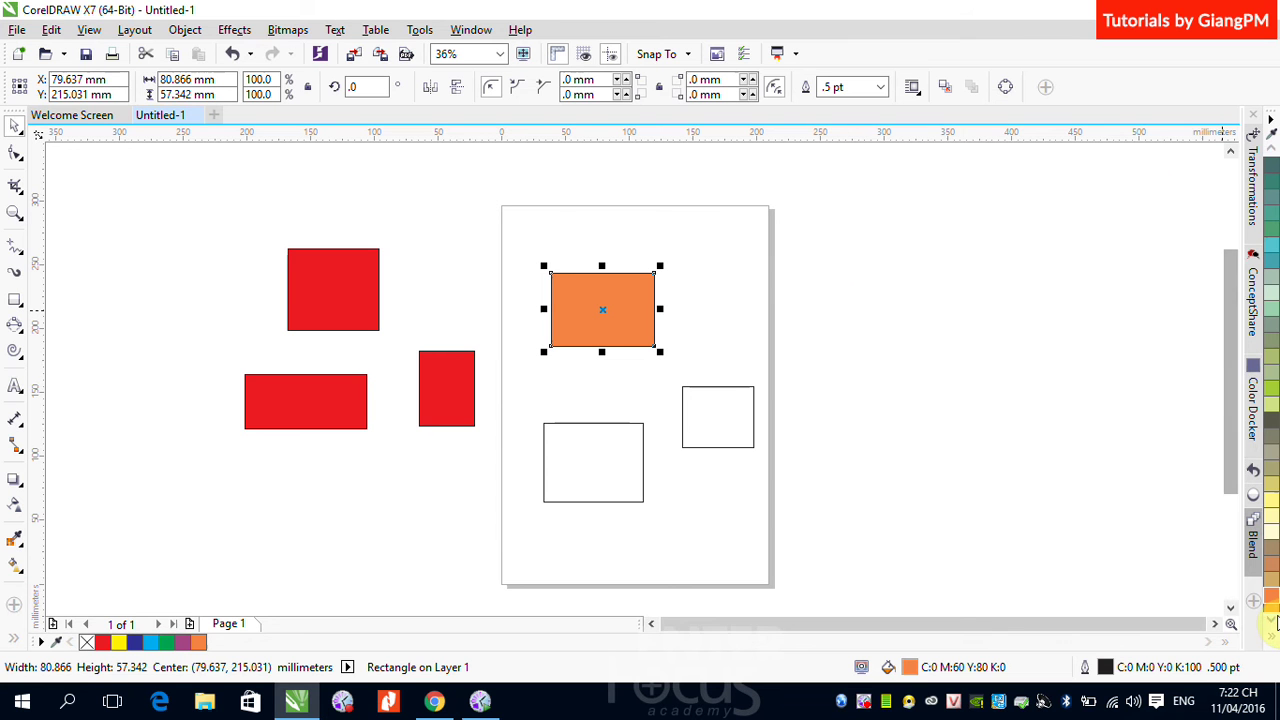
left_click(1271, 146)
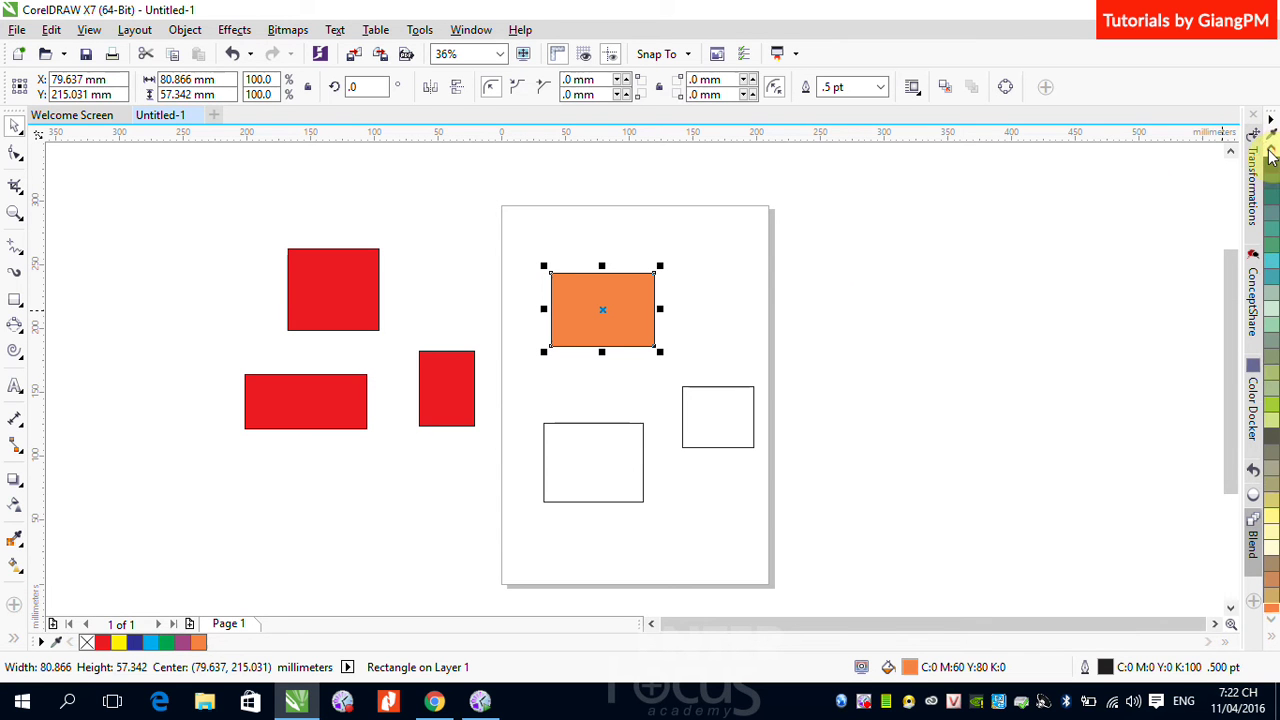
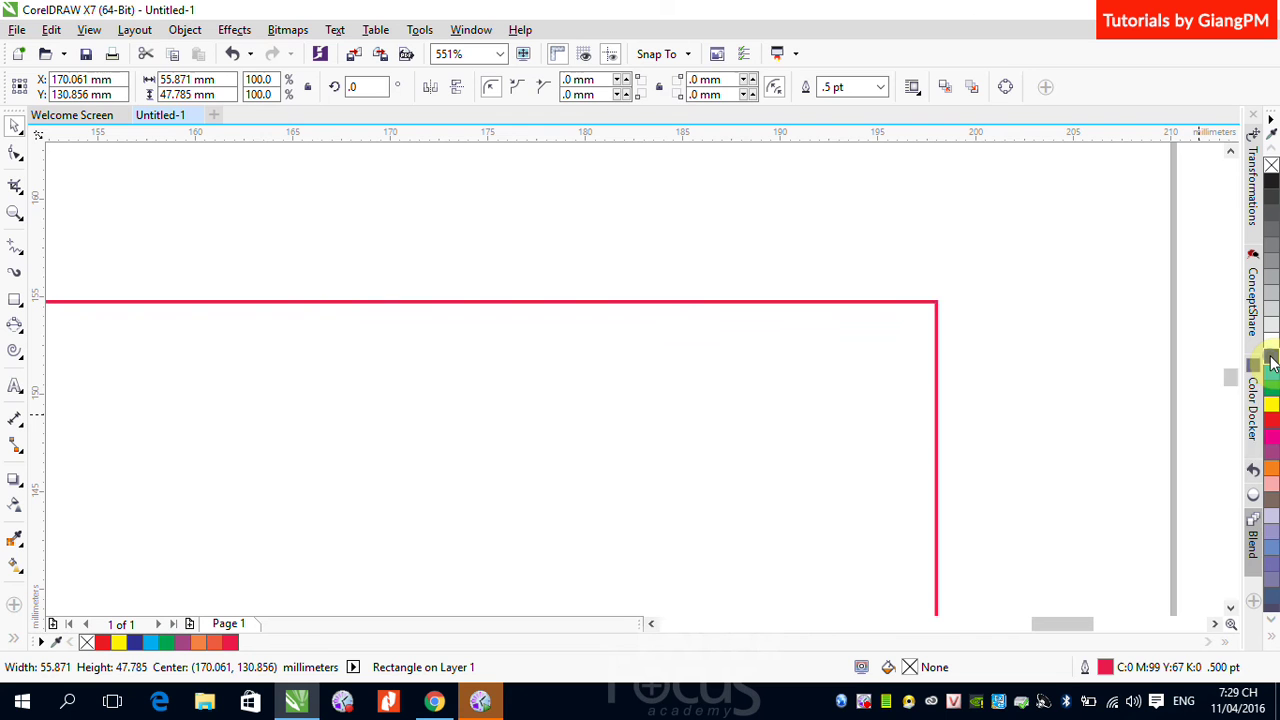
Mix small amounts of palette blue into the small rectangle's outline until it reaches C:27 M:99 Y:49 K:0
right_click(1272, 365)
right_click(1272, 365, "ctrl")
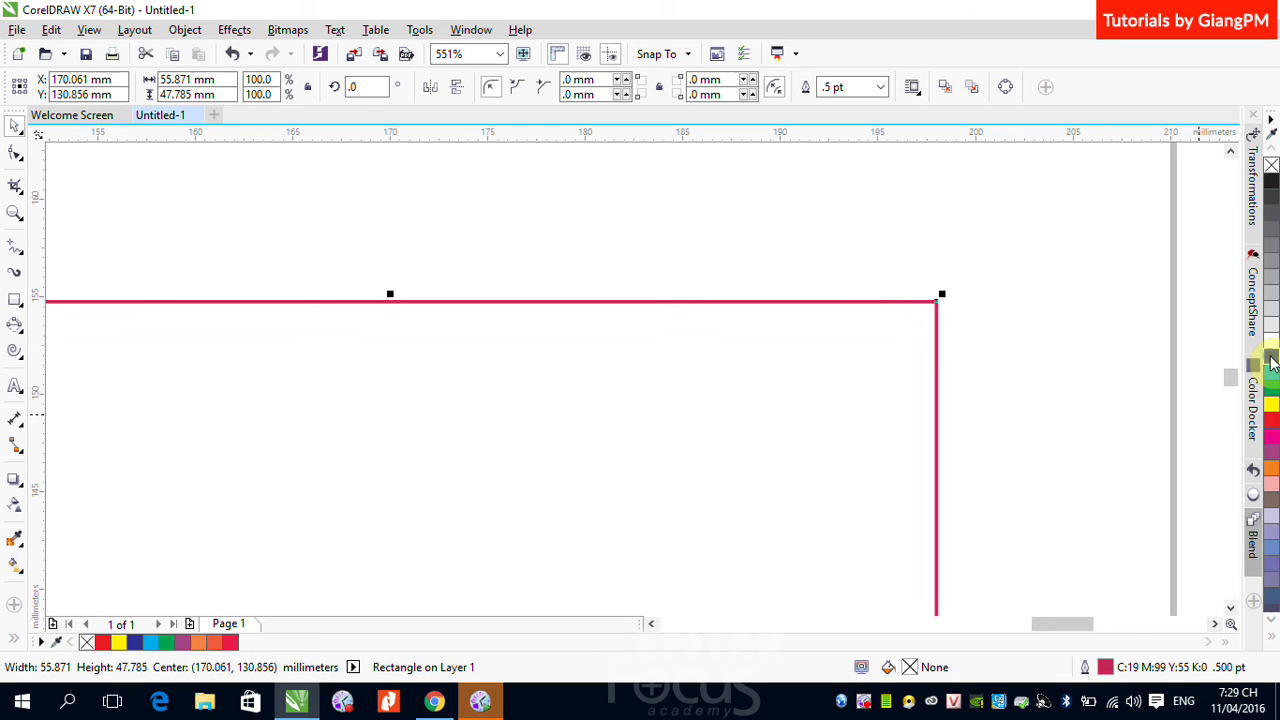
right_click(1272, 365, "ctrl")
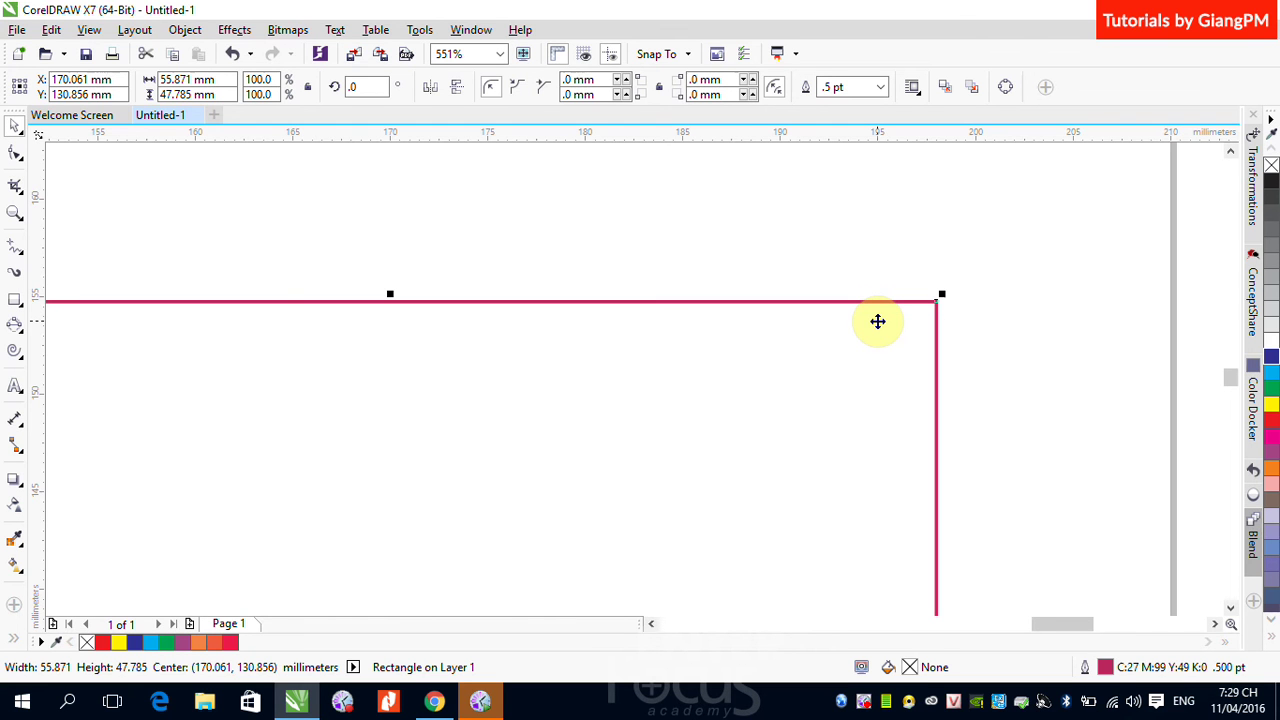
scroll(877, 321, "down", 6)
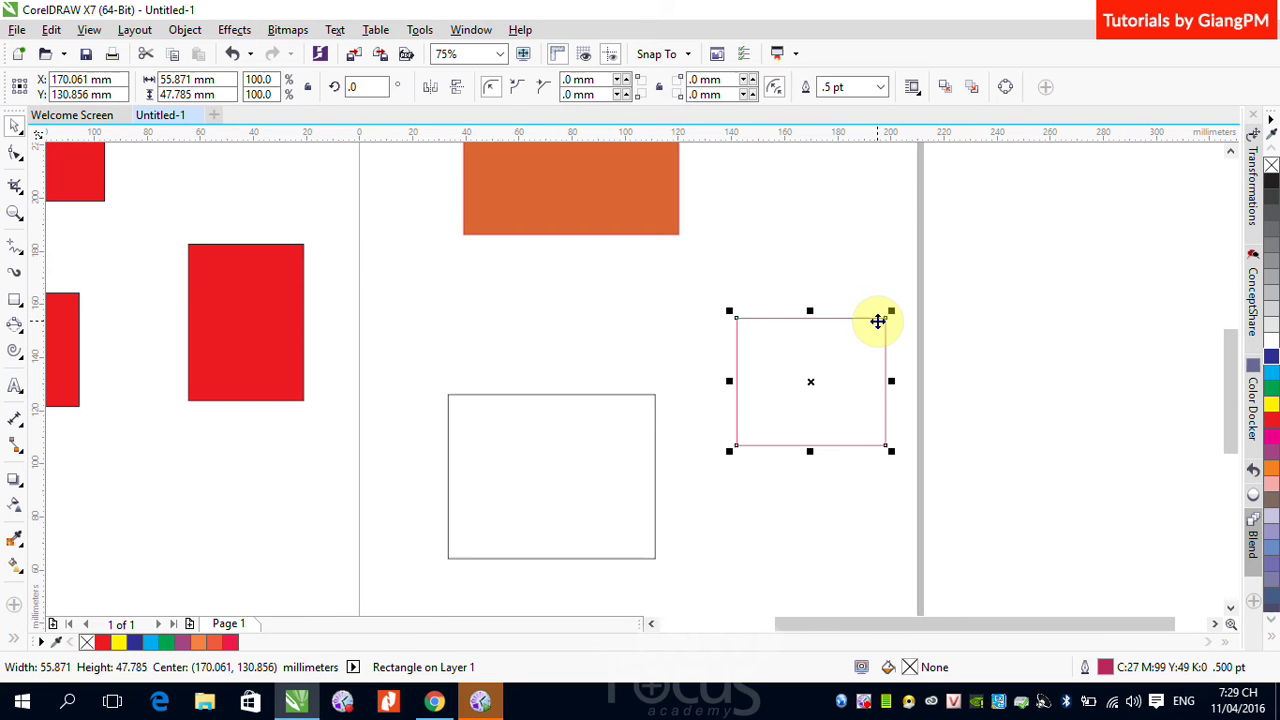
Move the orange rectangle down so its centre is at about X 73.6, Y 180.8 mm, and deselect it
left_click(530, 195)
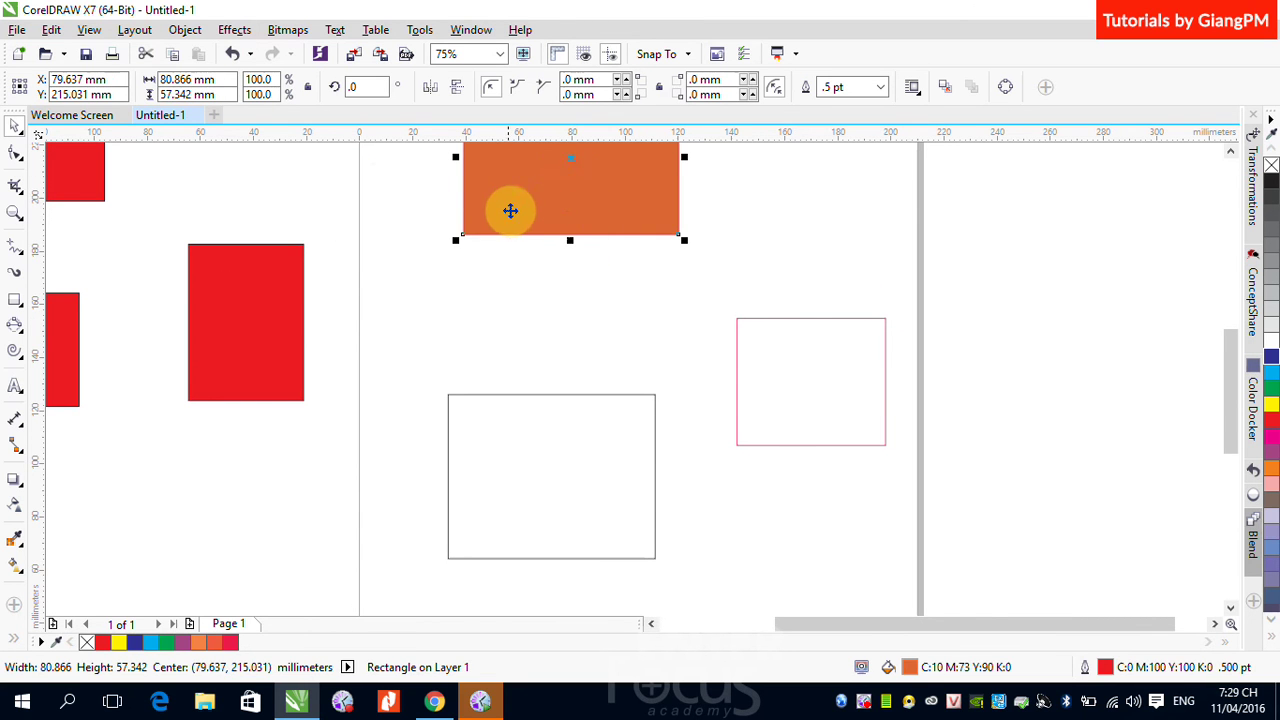
left_click_drag(557, 183, 541, 274)
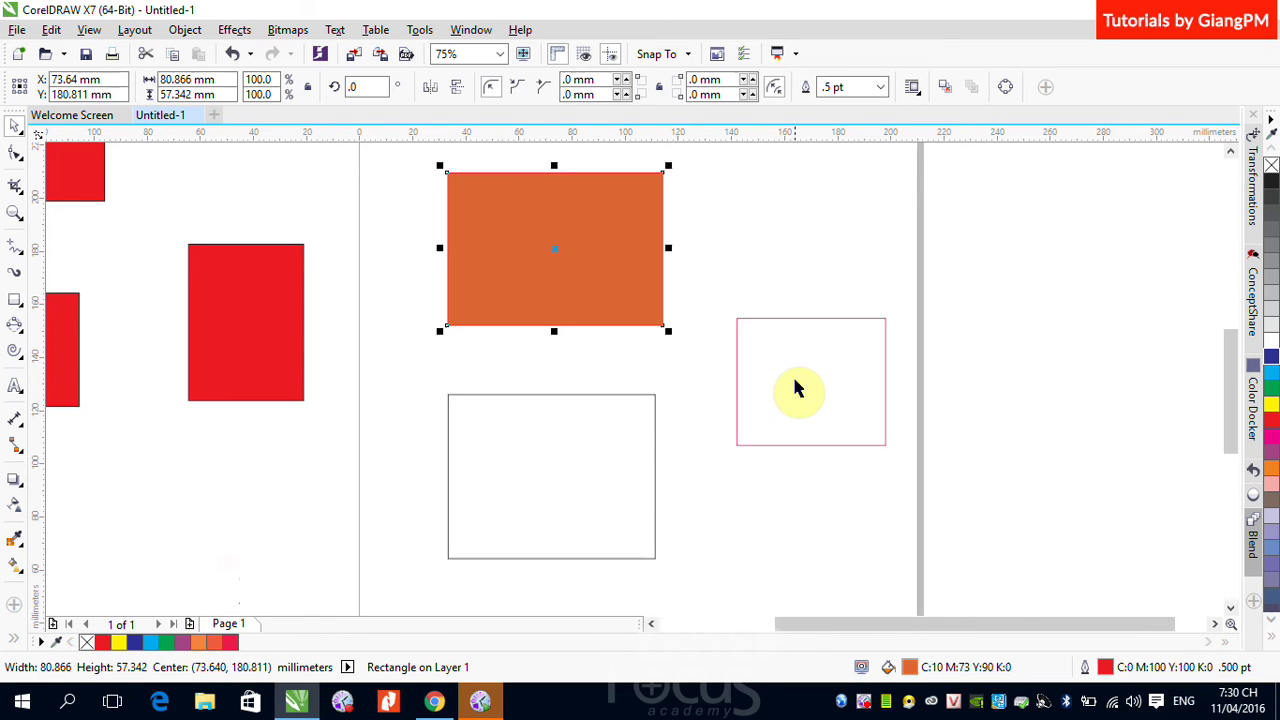
left_click(993, 342)
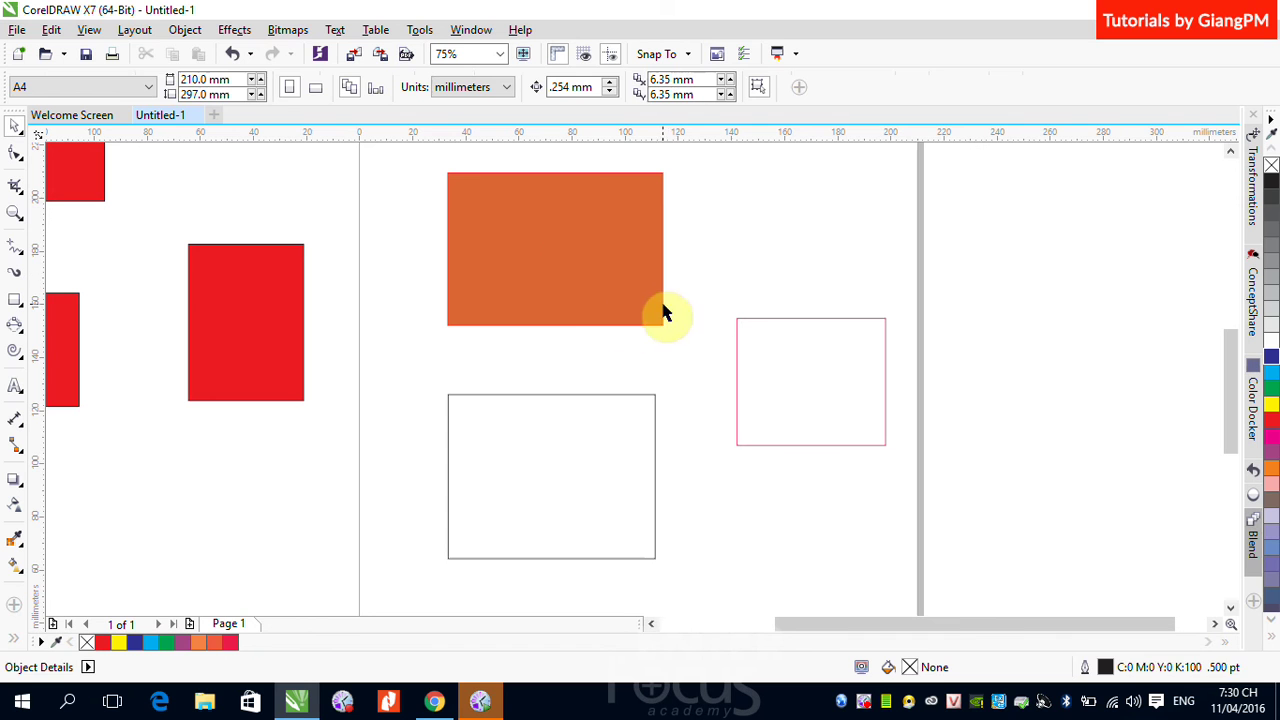
Copy only the orange rectangle's fill onto the small rectangle near the page's right edge
left_click(586, 292)
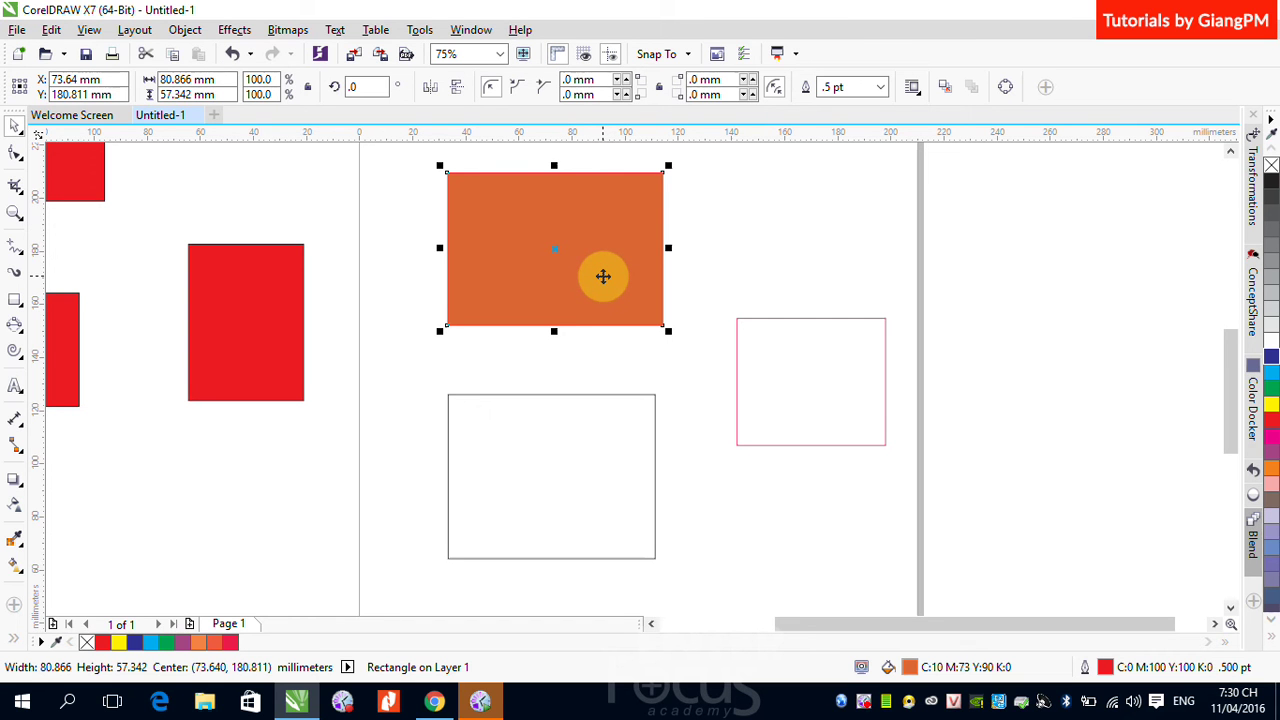
left_click_drag(603, 276, 781, 372)
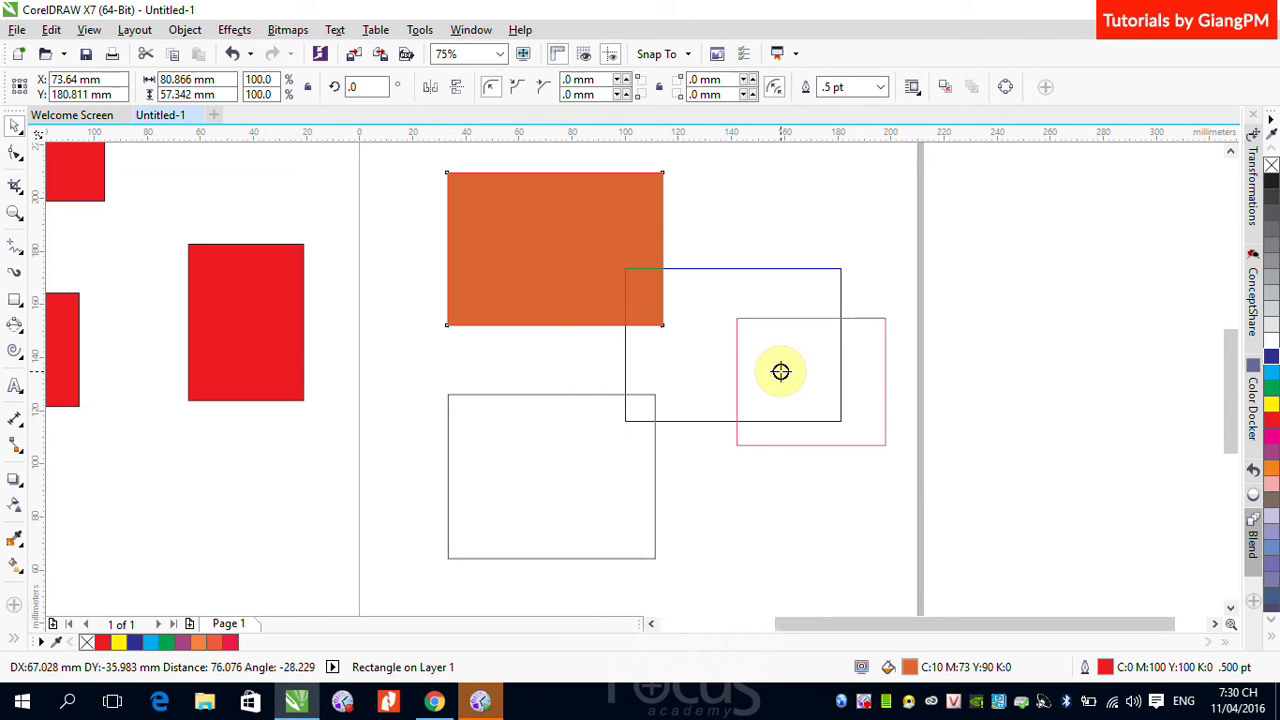
left_click_drag(781, 372, 786, 346)
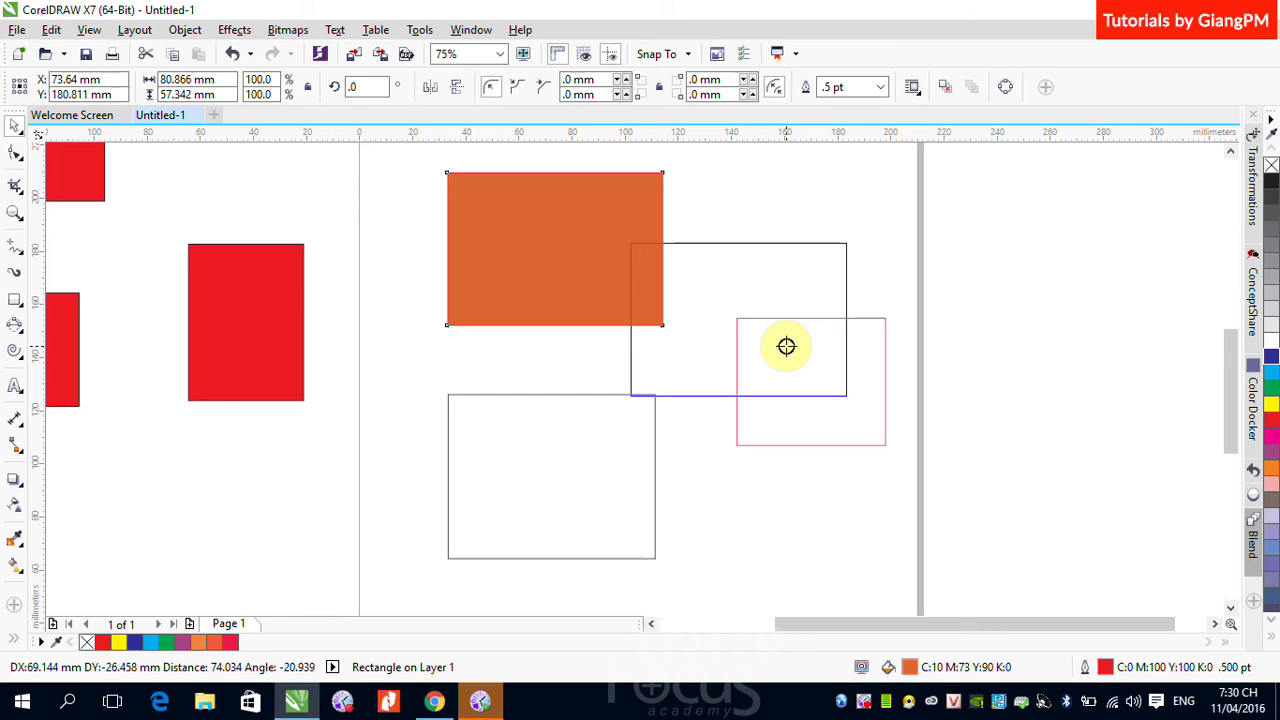
left_click_drag(786, 346, 787, 346)
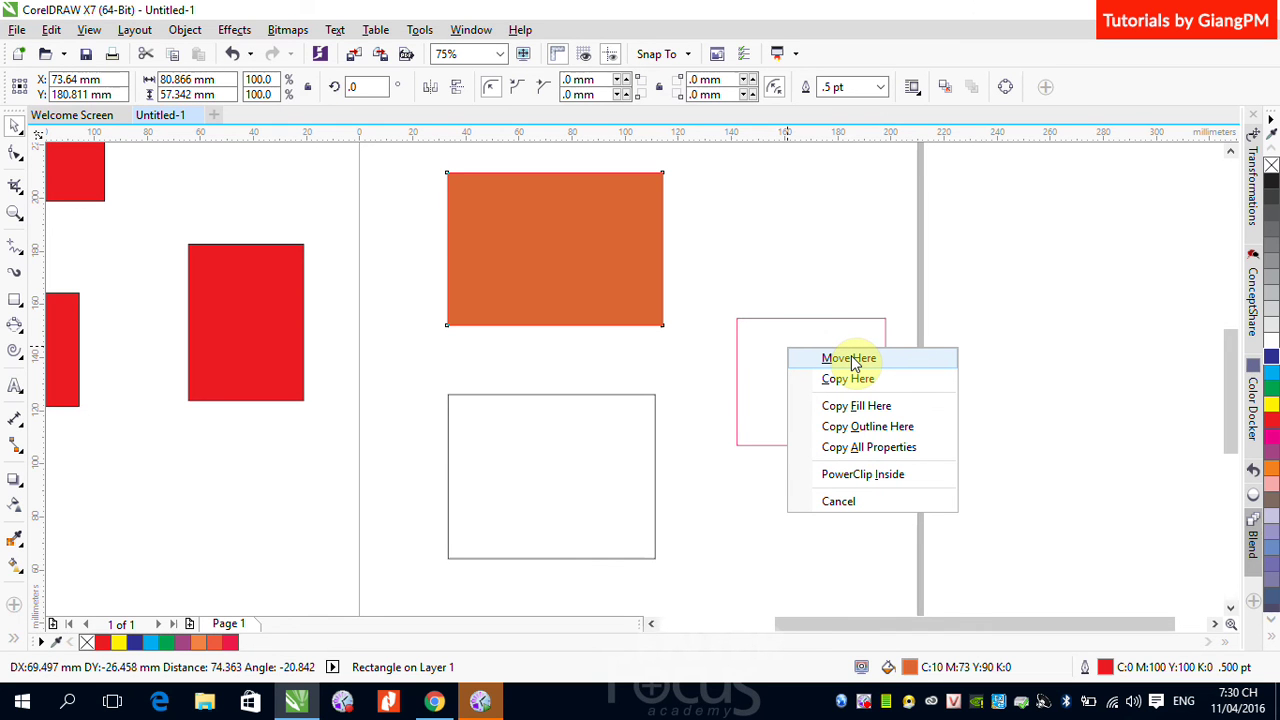
left_click(868, 406)
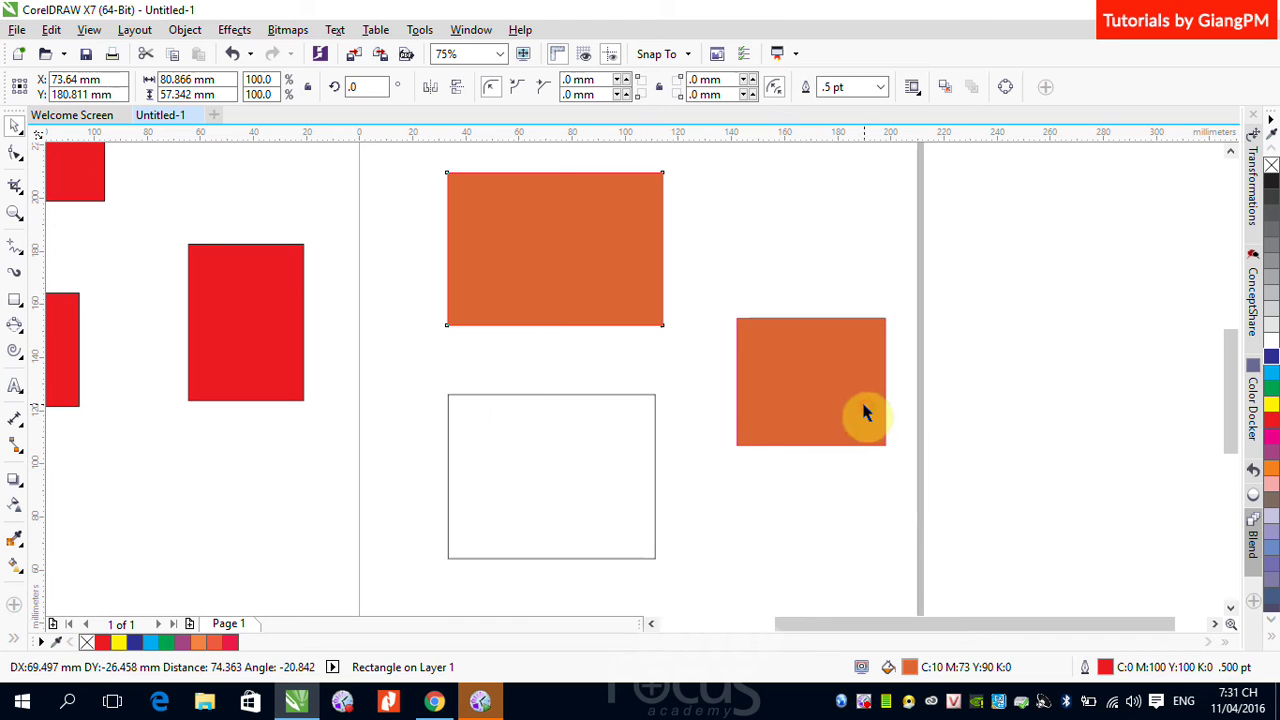
Copy only the fill of the red rectangle beside the page's left edge onto the unfilled lower rectangle on the page
left_click(551, 283)
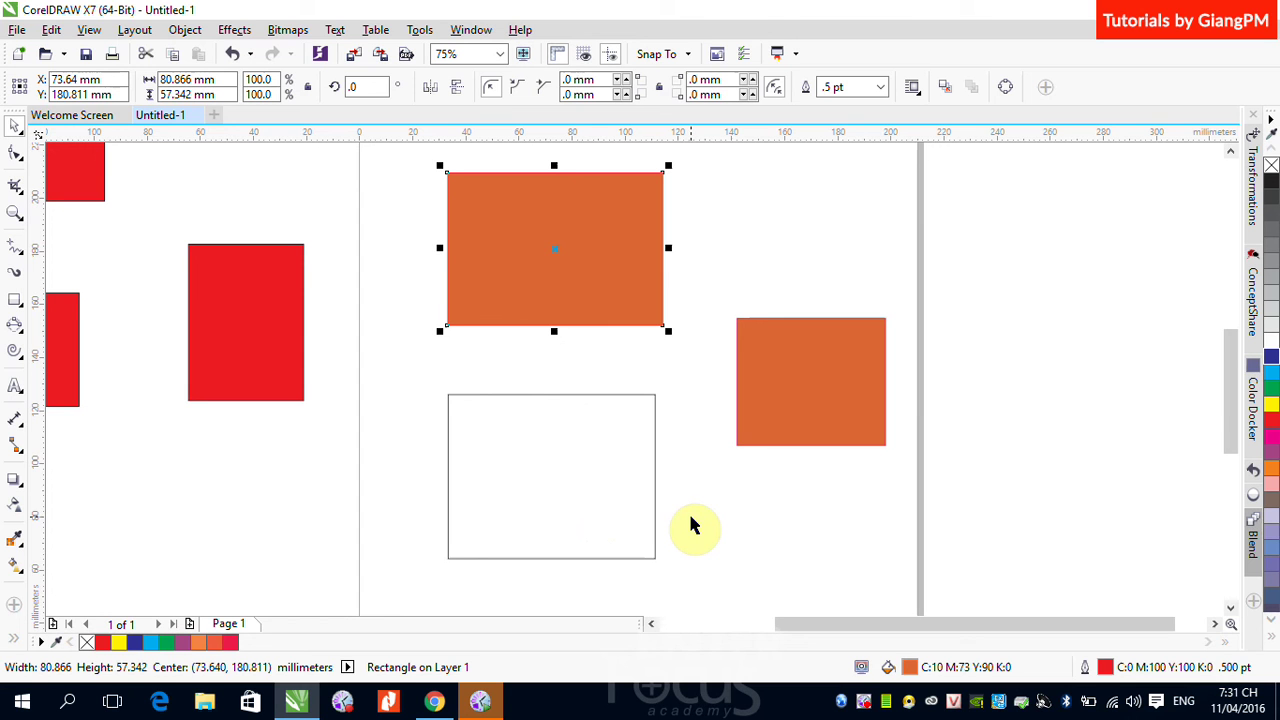
left_click(240, 320)
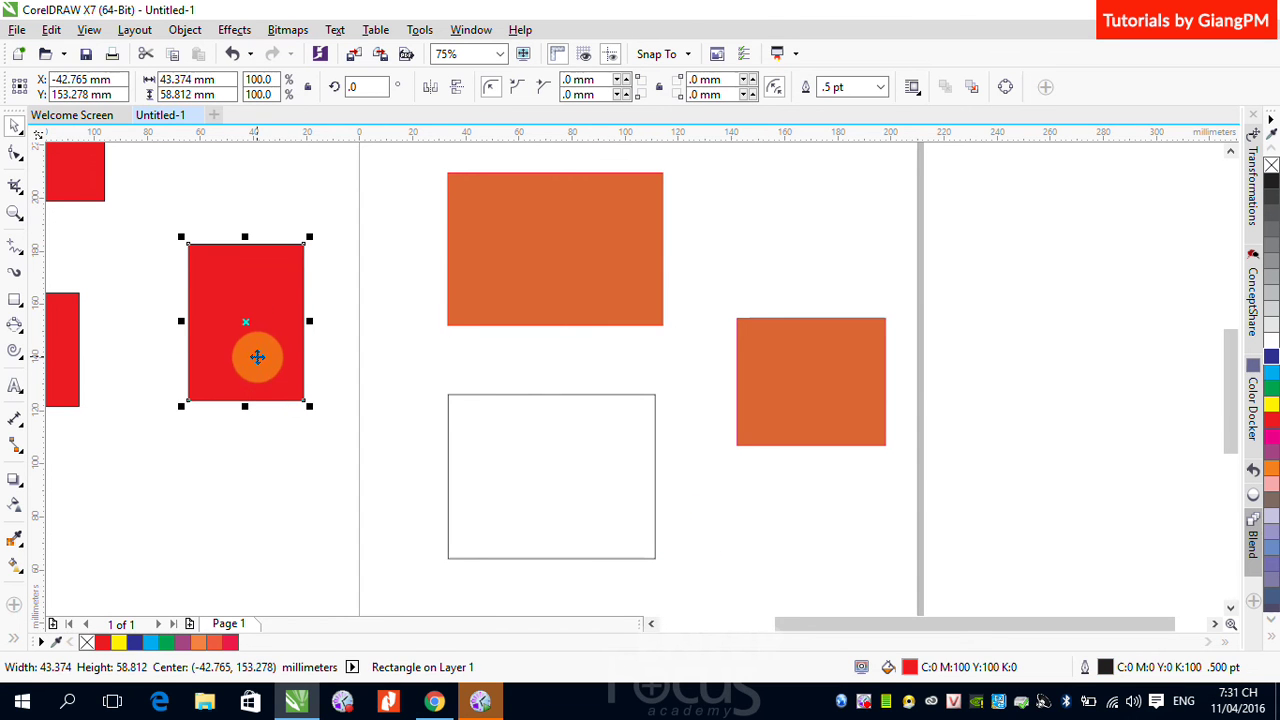
left_click_drag(256, 356, 467, 452)
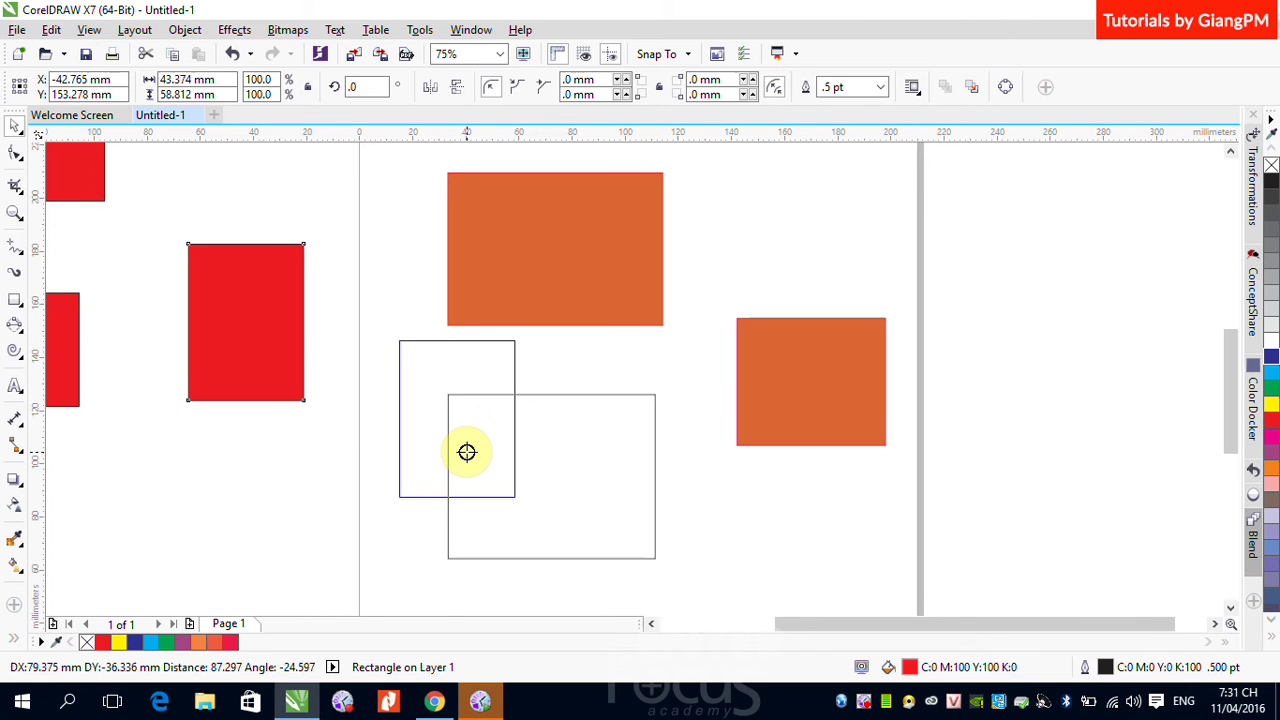
left_click_drag(467, 452, 467, 452)
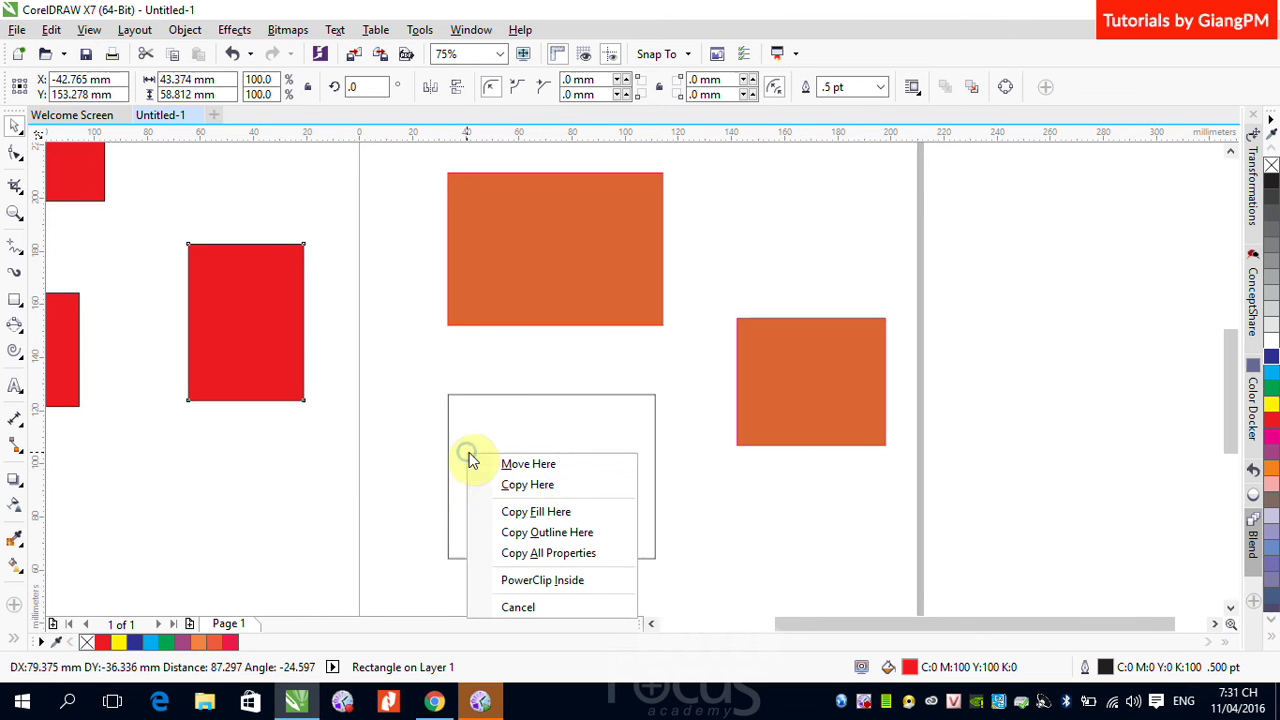
left_click(572, 514)
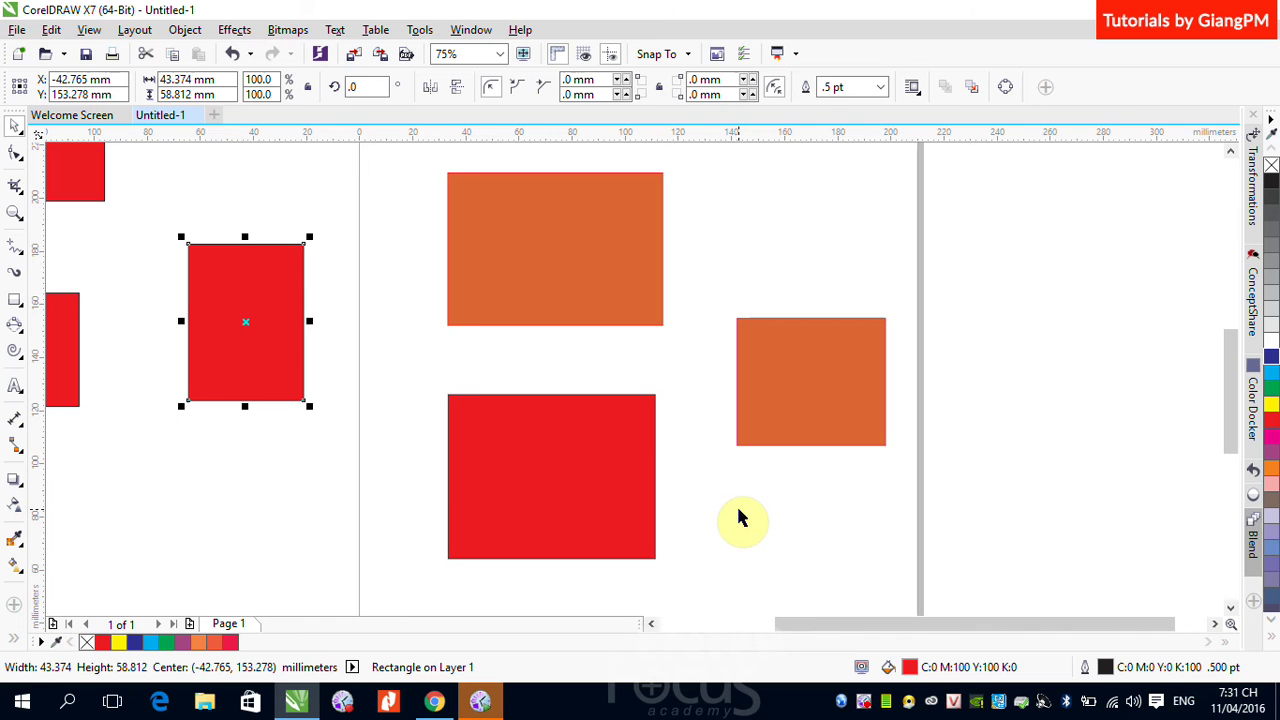
Use Copy Properties From with only Fill enabled to give the small orange rectangle the fill of the red rectangle beside the page
left_click(817, 376)
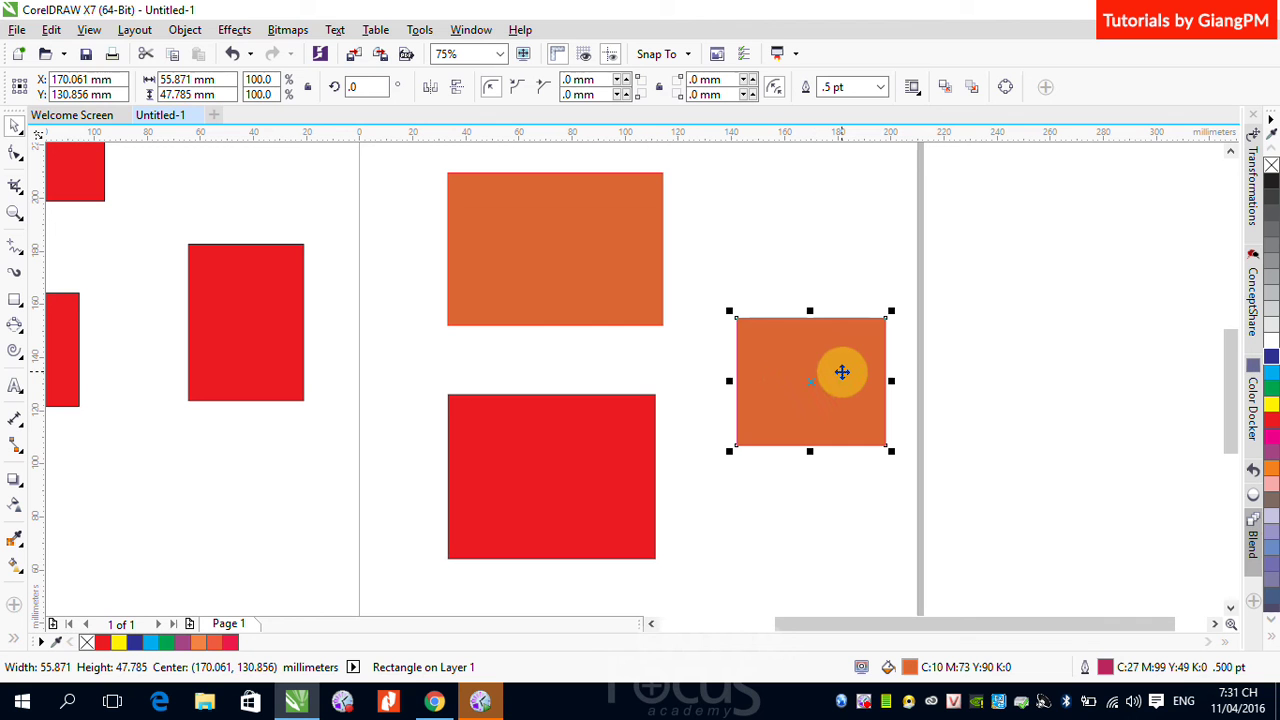
left_click(51, 30)
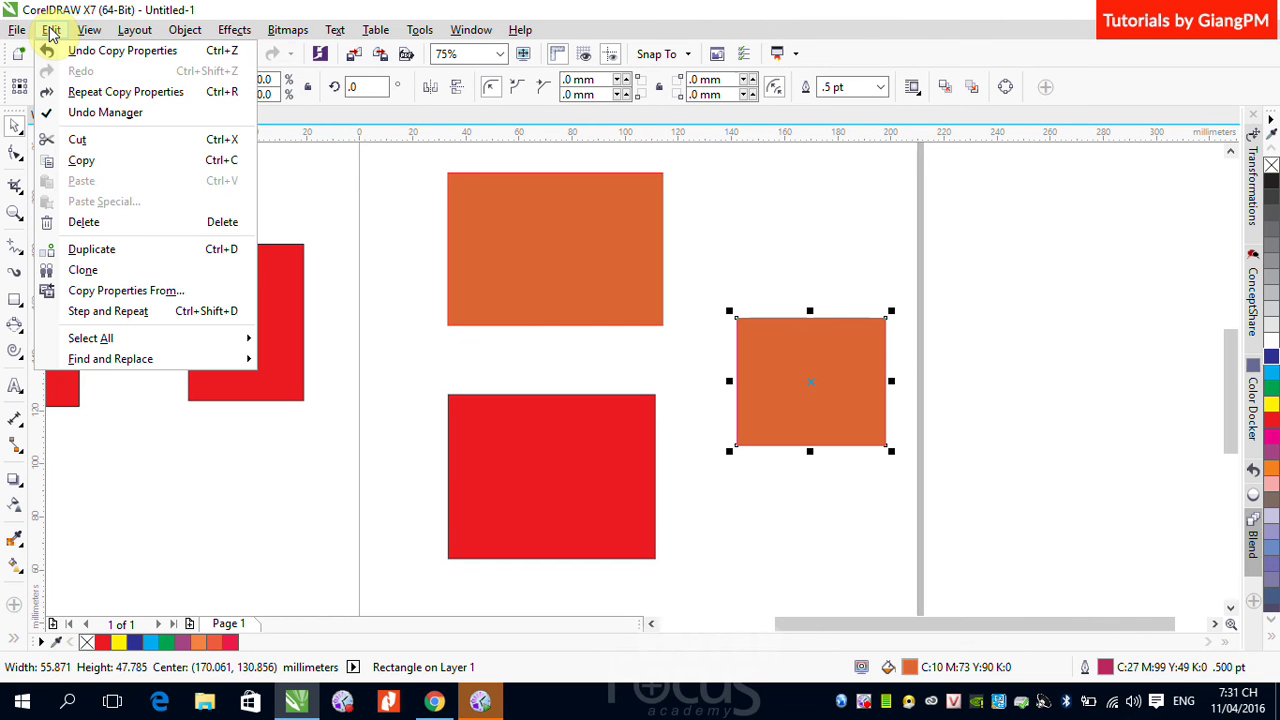
left_click(116, 294)
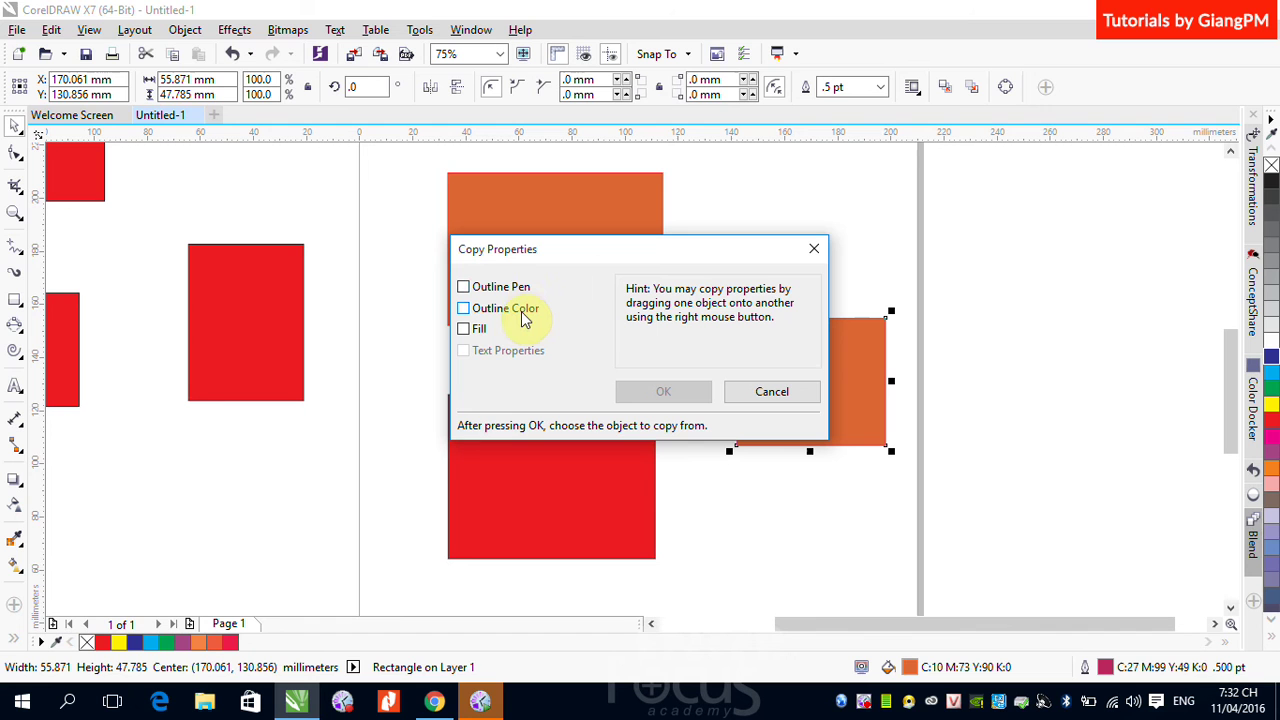
left_click(464, 330)
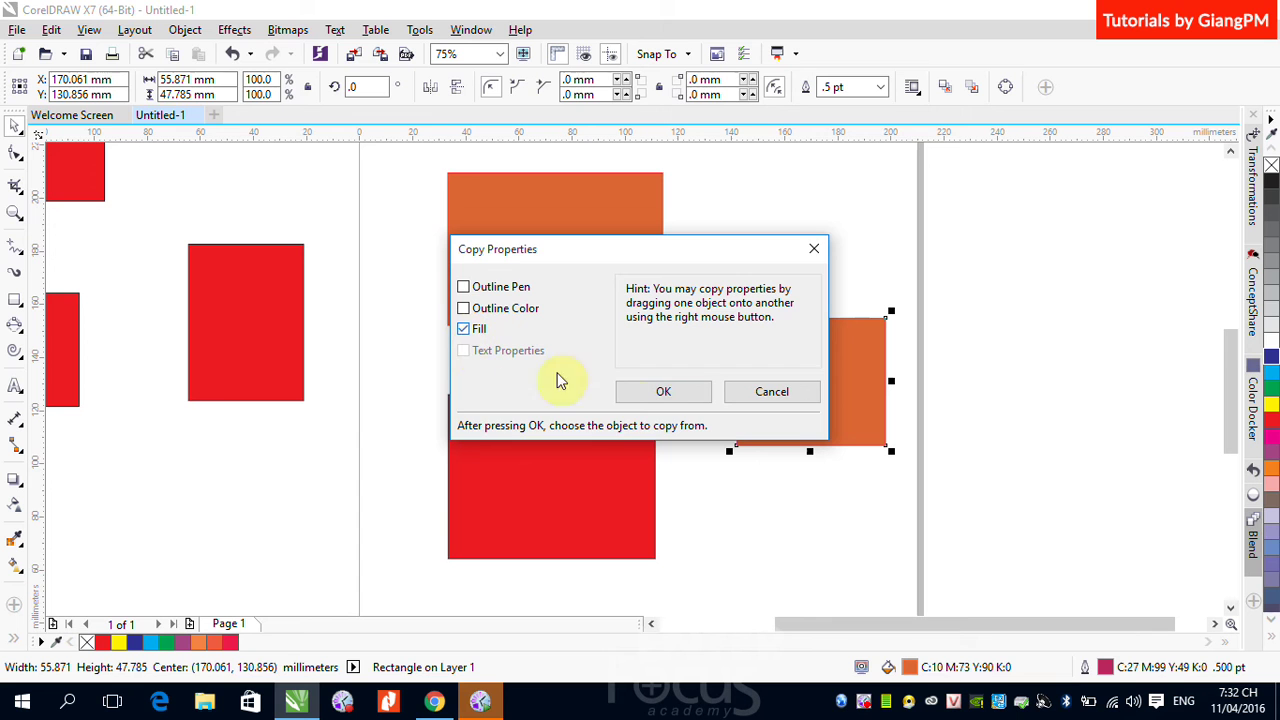
left_click(658, 395)
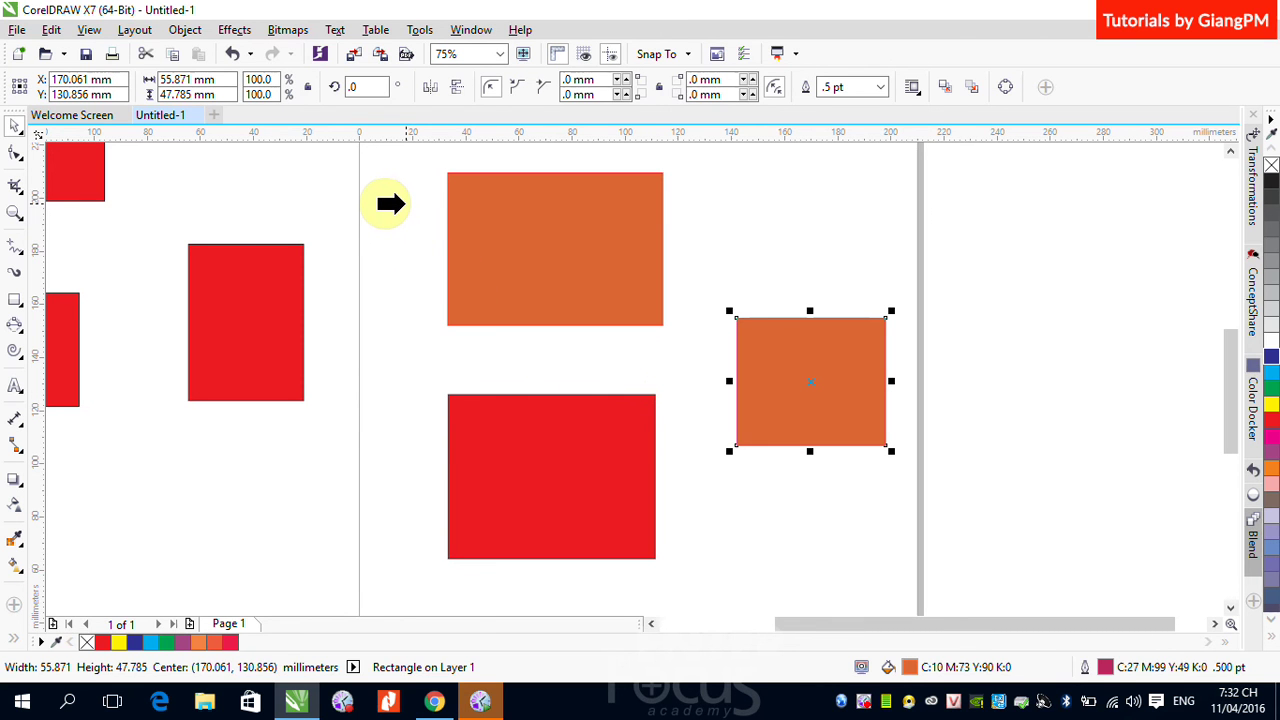
left_click(244, 289)
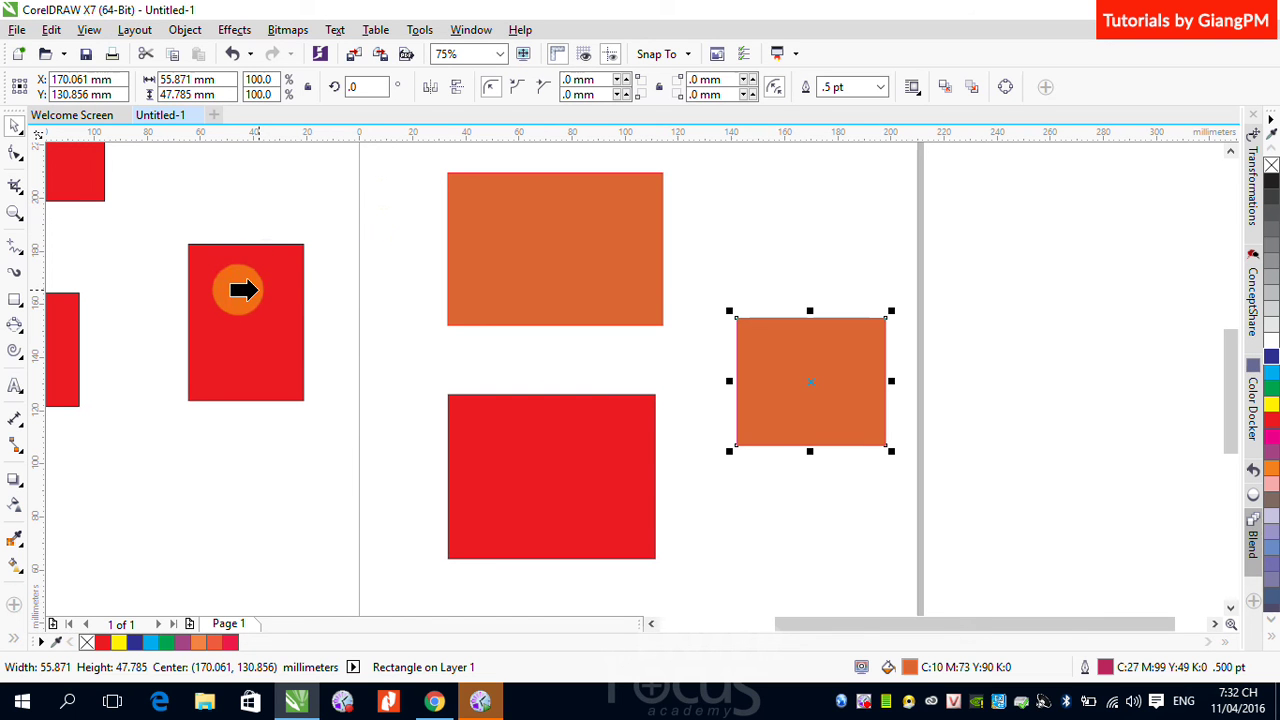
left_click(244, 289)
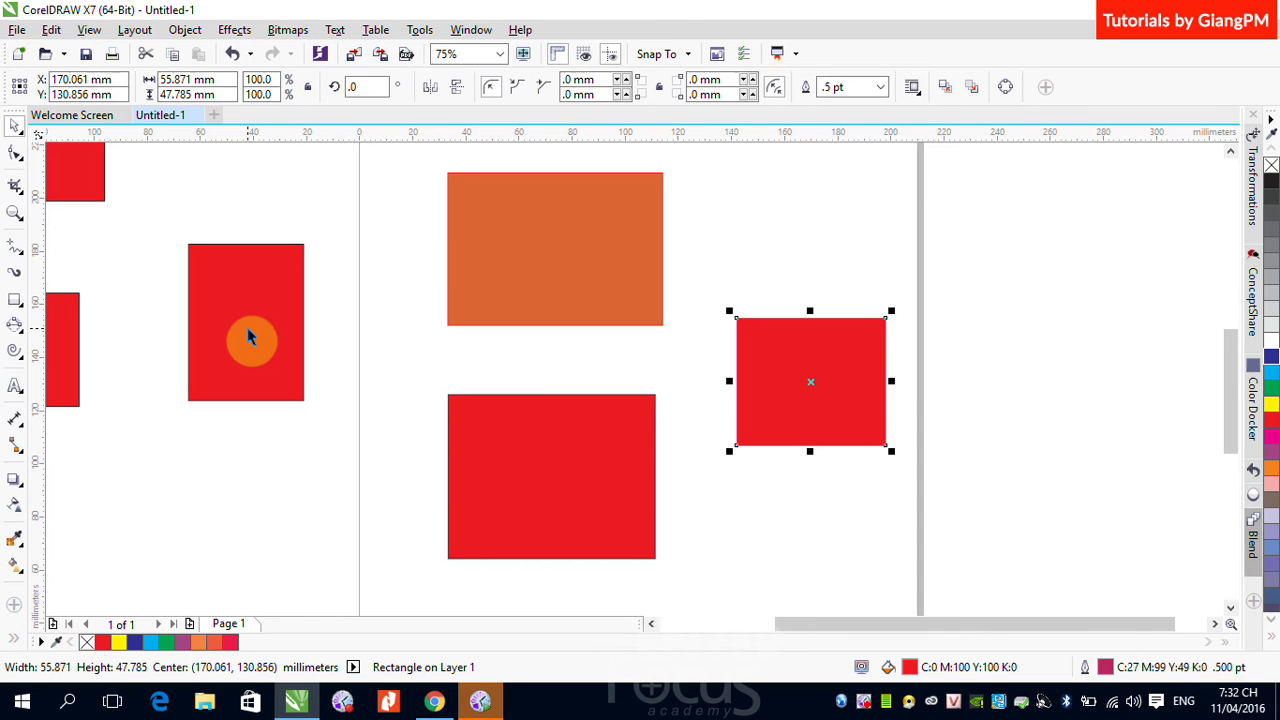
Move the small red, orange and nearest off-page red rectangles together to centre X 189.3, Y 210 mm and fill them yellow C:0 M:0 Y:100 K:0
scroll(250, 338, "down", 2)
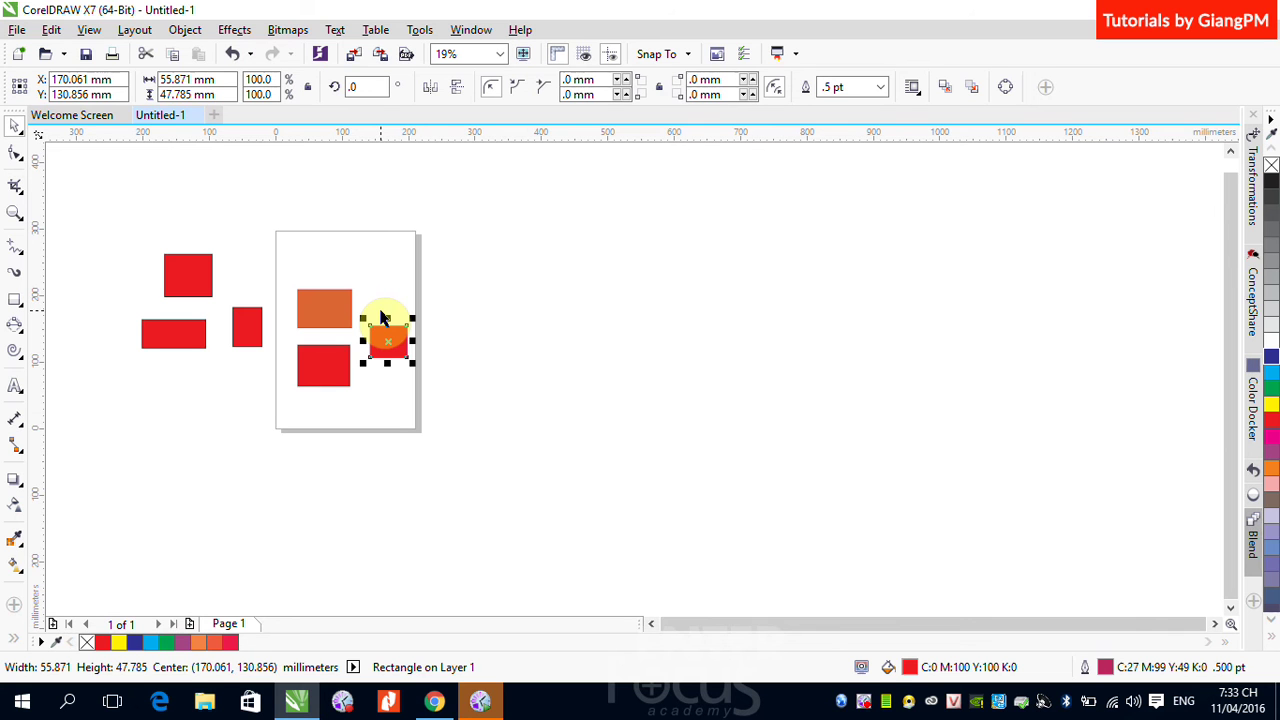
key("z")
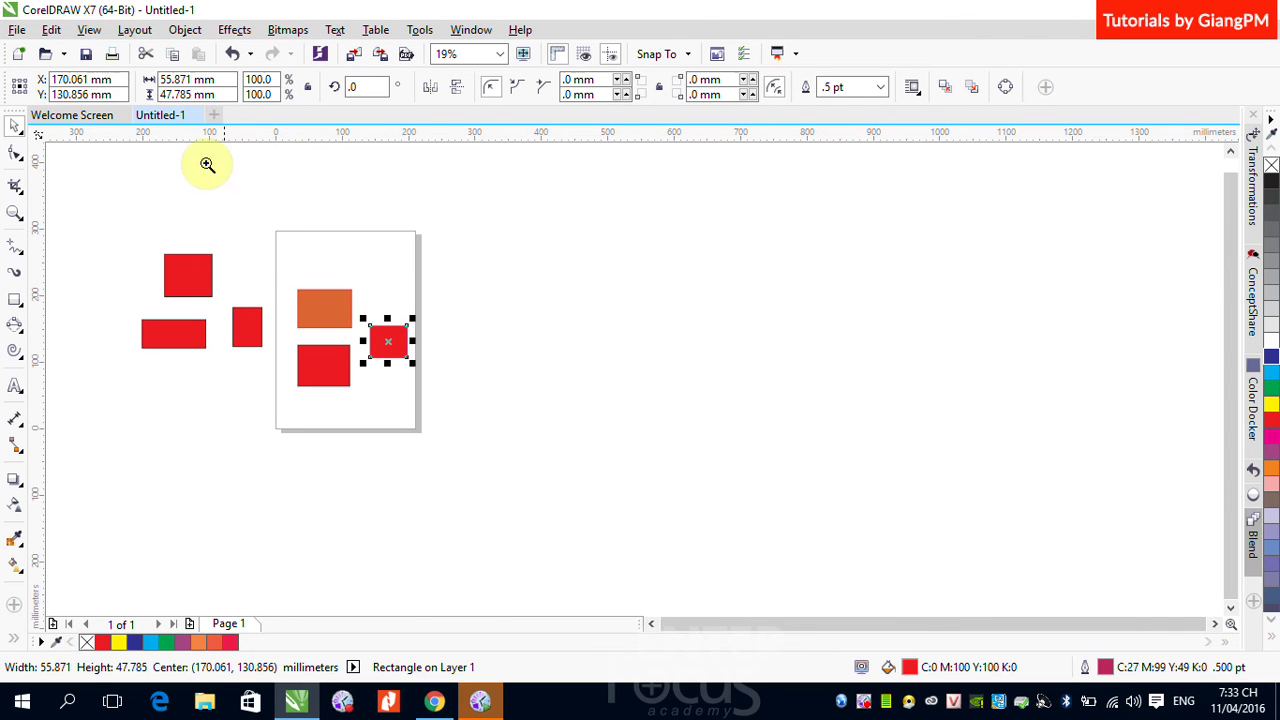
left_click_drag(120, 240, 486, 418)
key("space")
left_click(1077, 303)
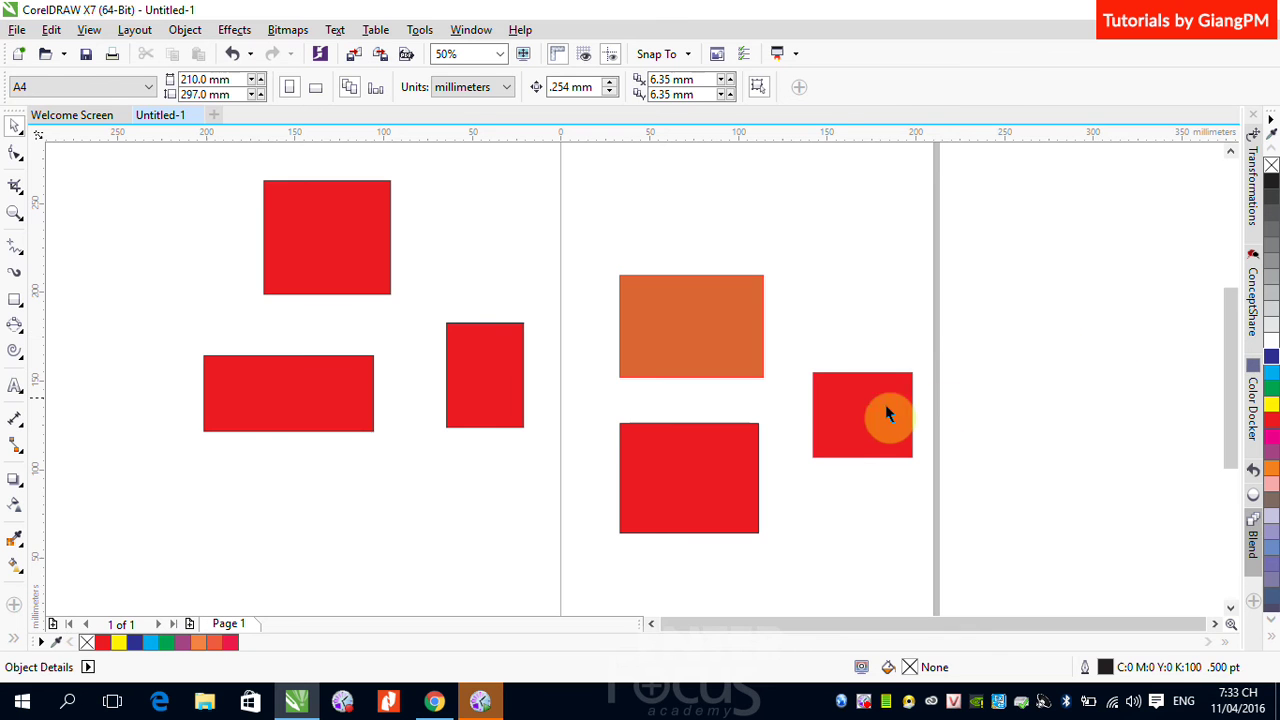
left_click(846, 416)
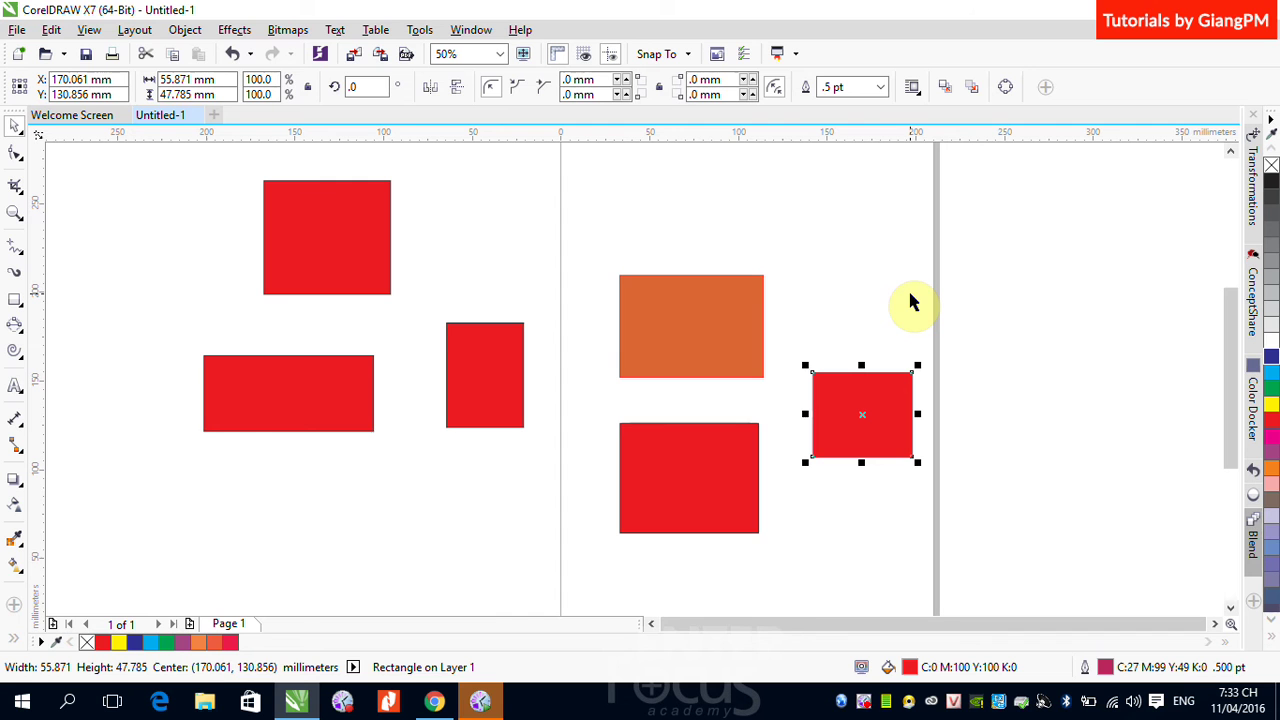
left_click(725, 335, "shift")
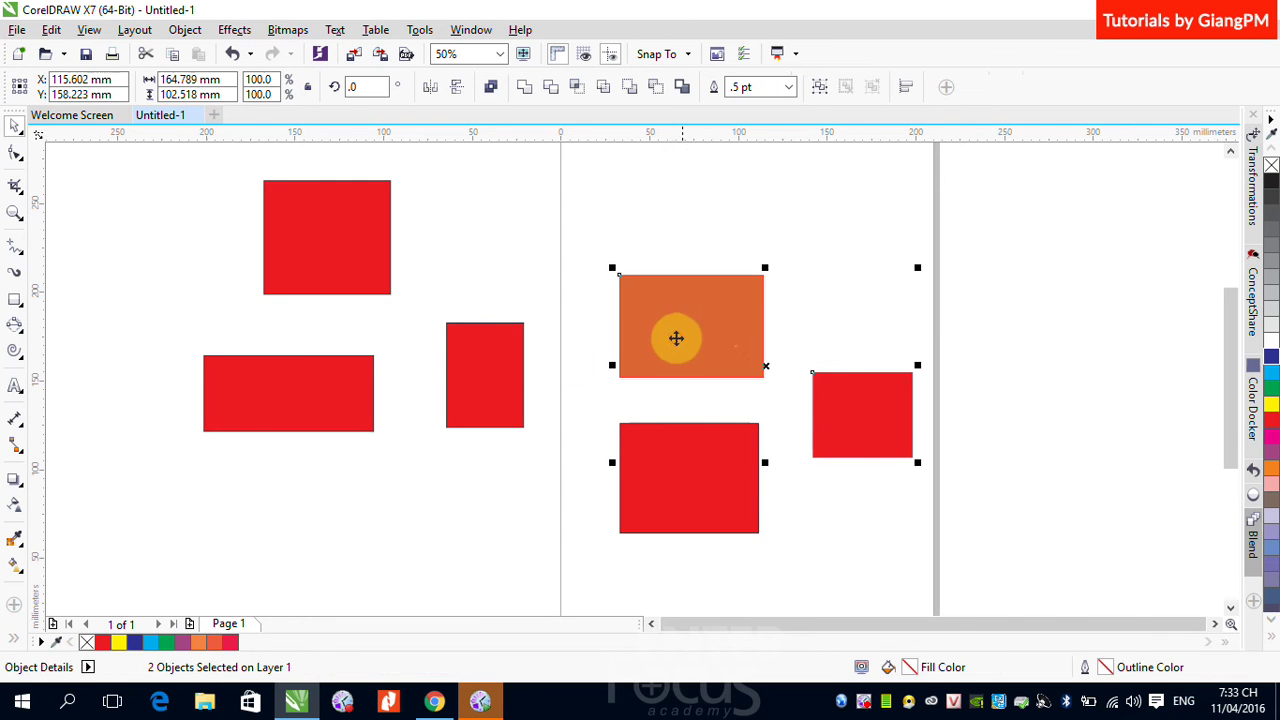
left_click(501, 357, "shift")
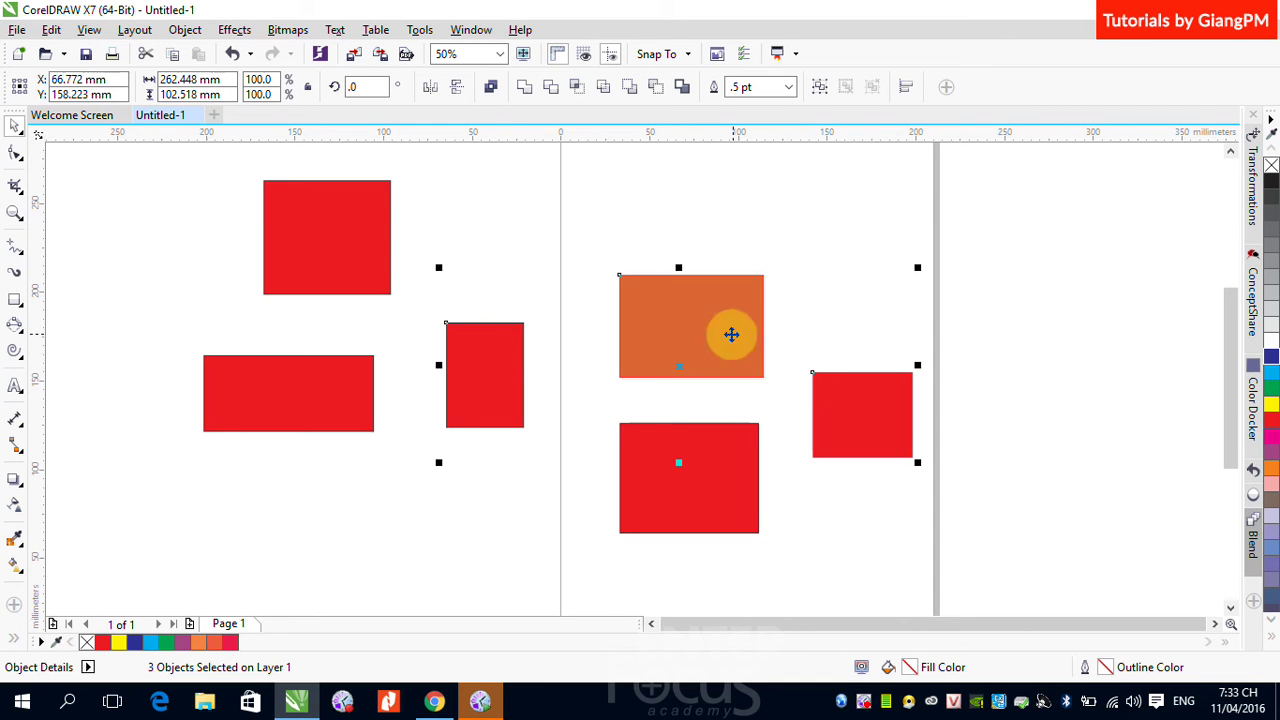
left_click_drag(738, 336, 958, 245)
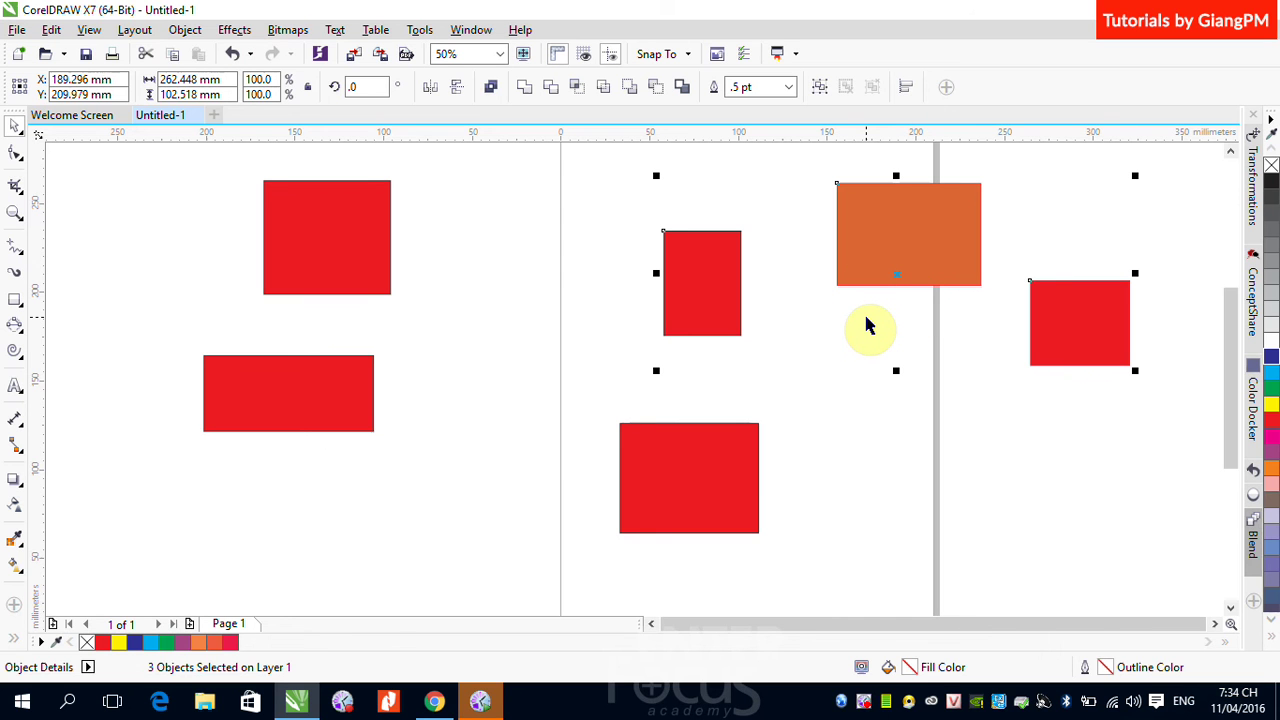
left_click(1272, 408)
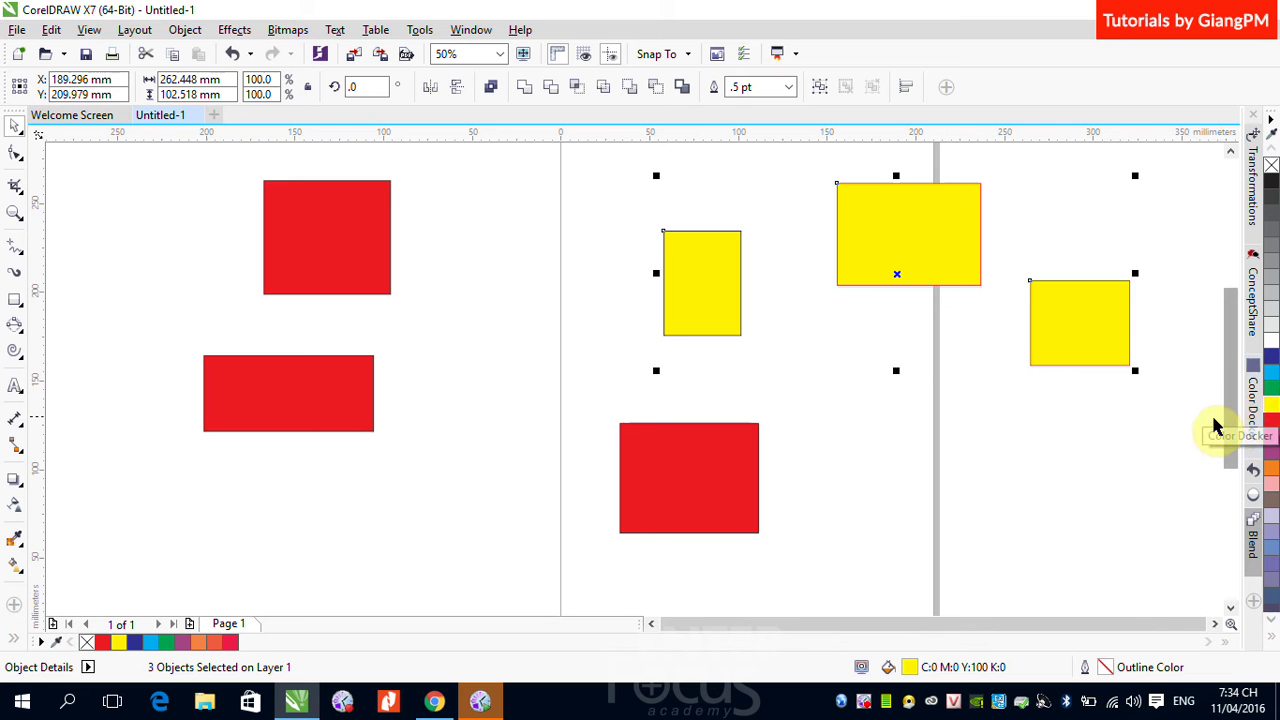
left_click(1117, 447)
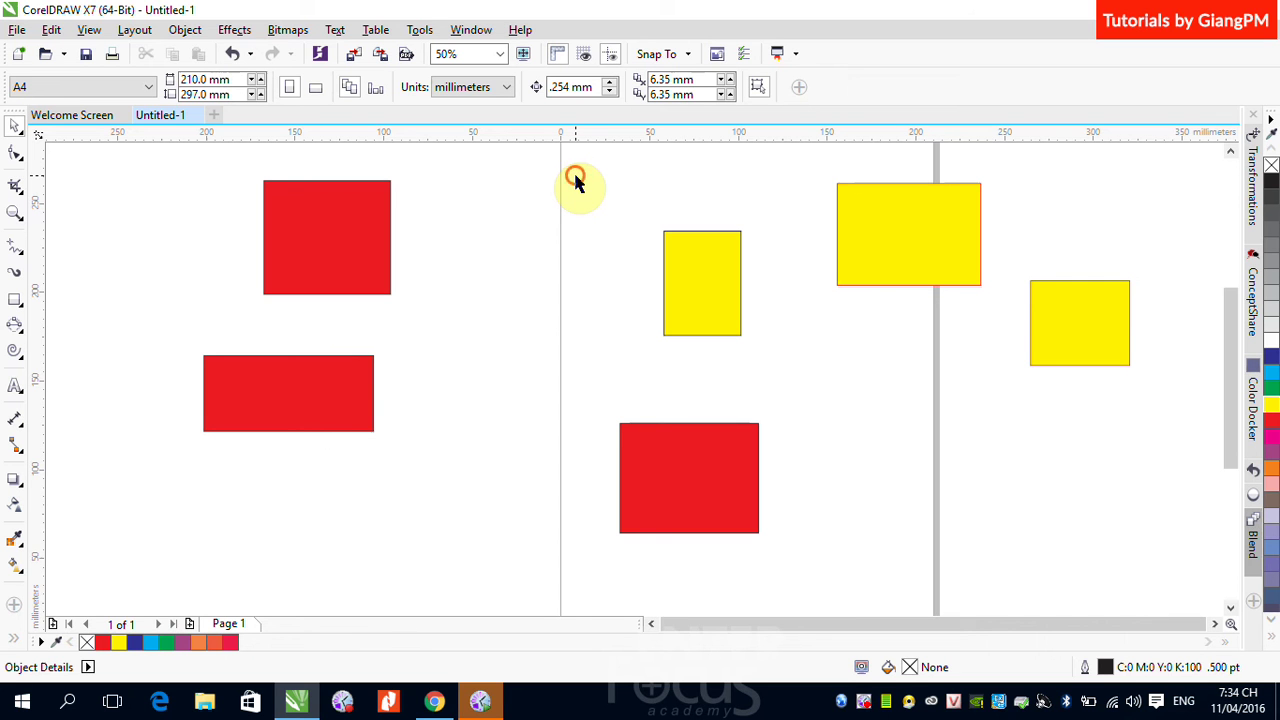
Marquee-select the three yellow rectangles and the lower red one by enclosing them completely, and clear the selection
left_click_drag(575, 176, 1149, 565)
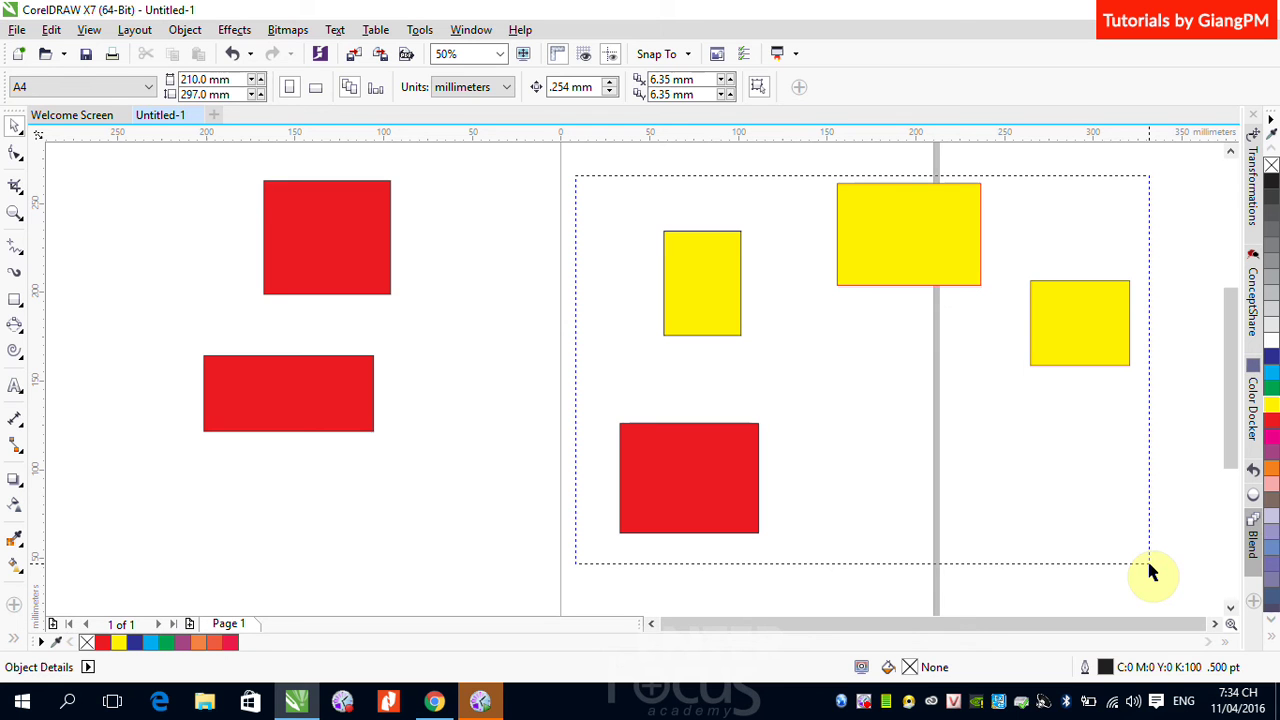
left_click_drag(1149, 566, 1148, 568)
left_click(1199, 298)
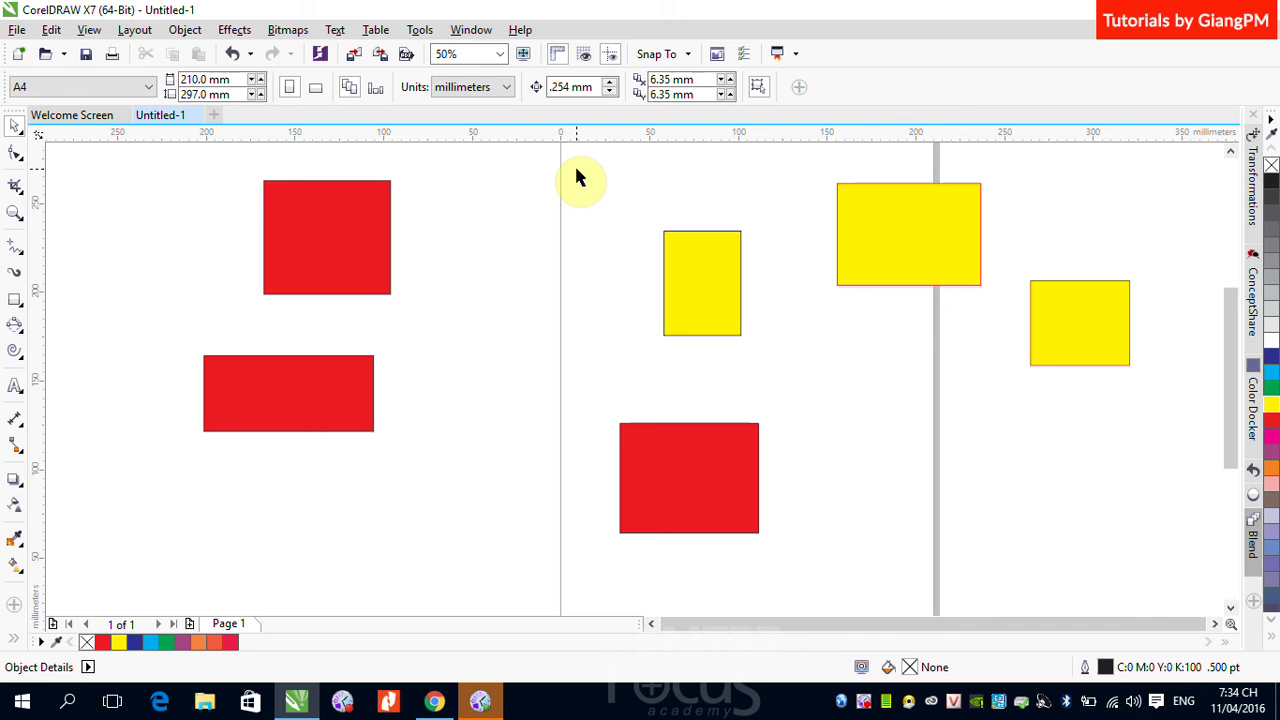
Marquee-select only the three yellow rectangles with a frame that cuts through the lower red one, and clear the selection
left_click_drag(576, 170, 1152, 532)
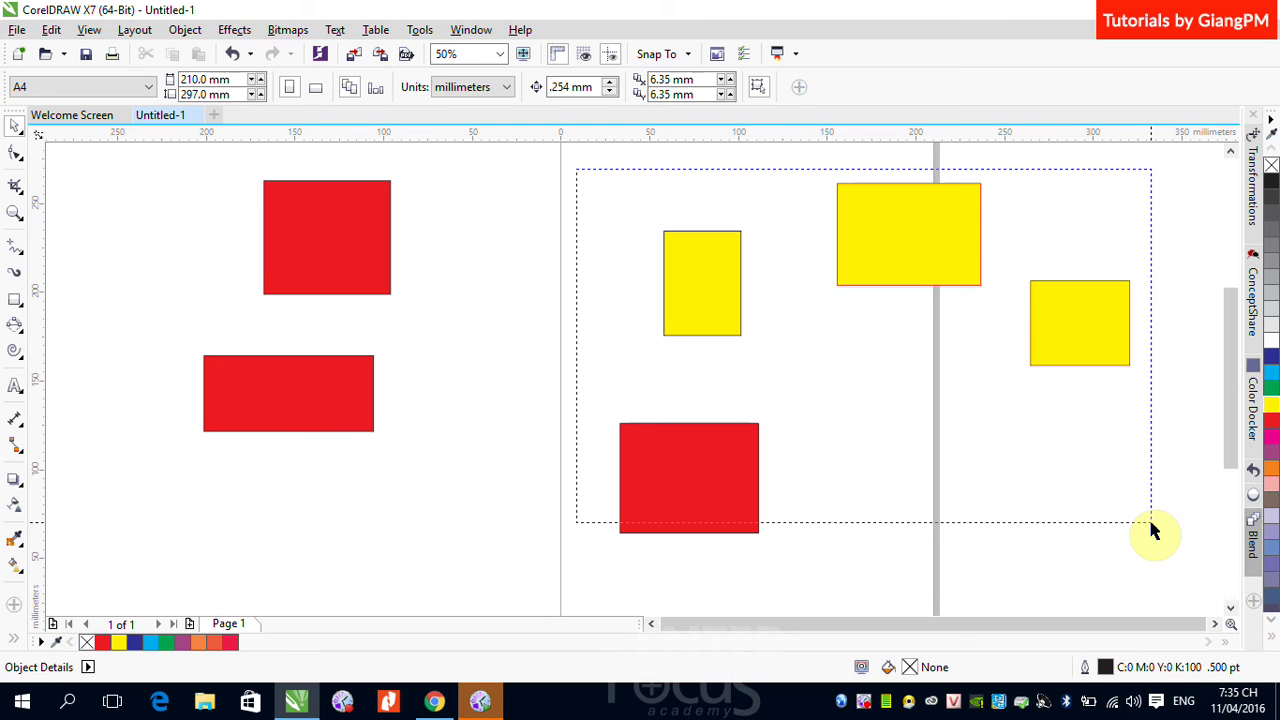
left_click_drag(1152, 532, 1149, 530)
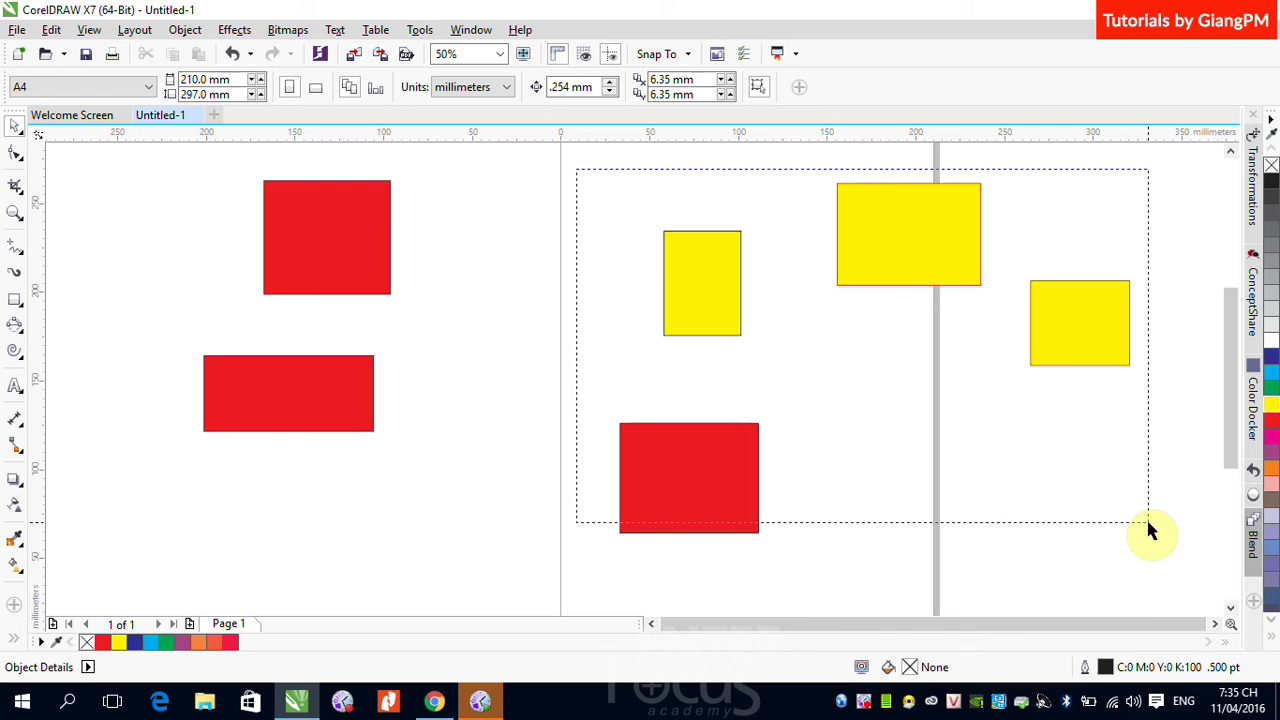
left_click_drag(1149, 530, 1149, 530)
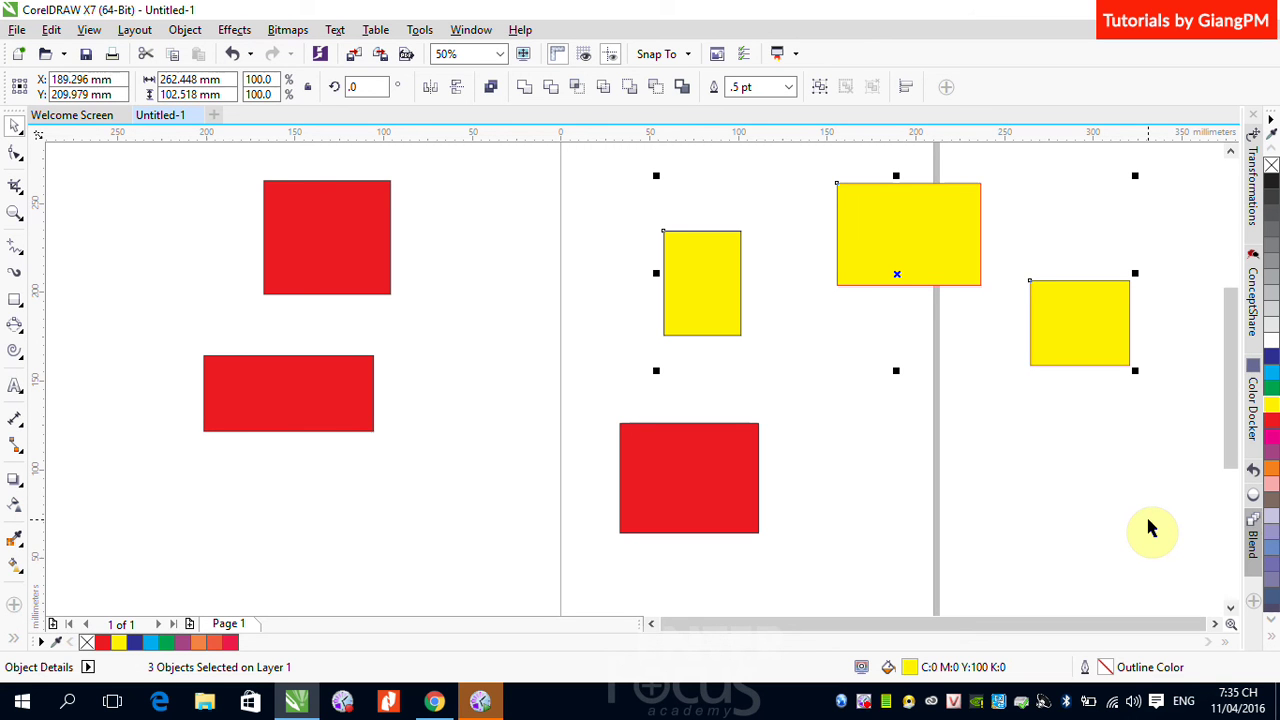
left_click(607, 188)
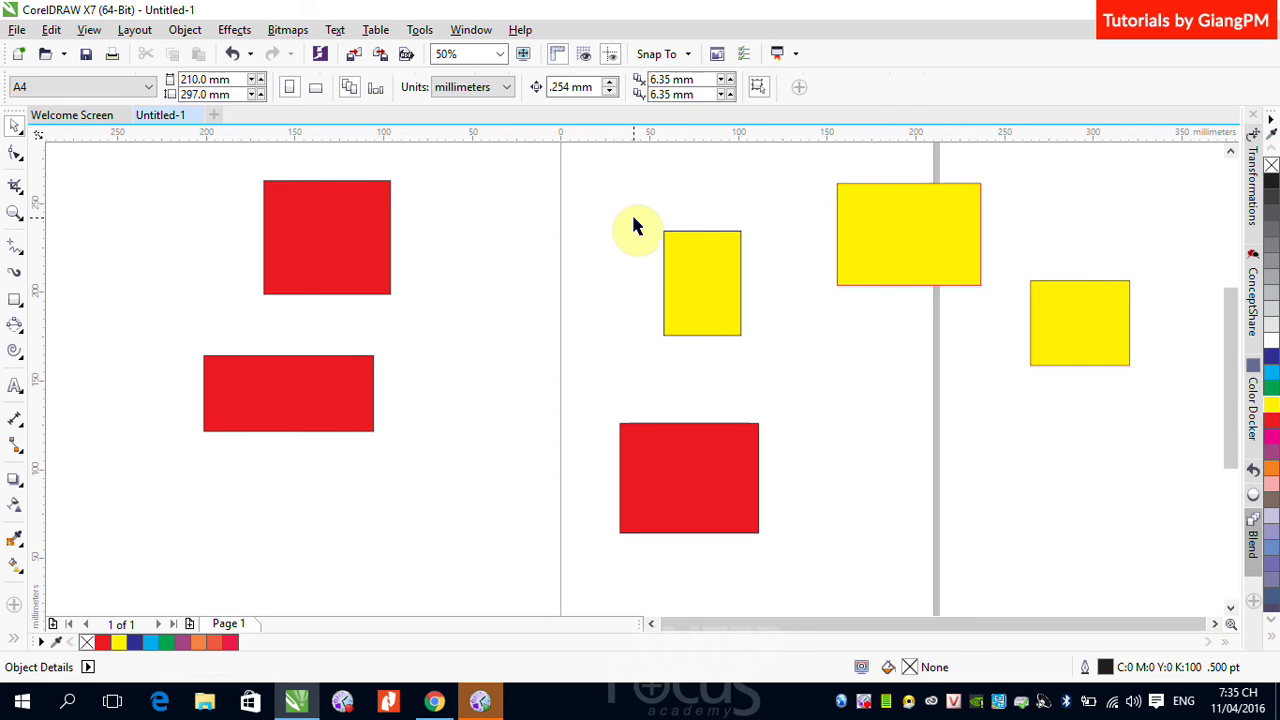
Select the three yellow rectangles and the lower red one with a touch marquee that only partly covers the outer ones
left_click_drag(597, 183, 1051, 438)
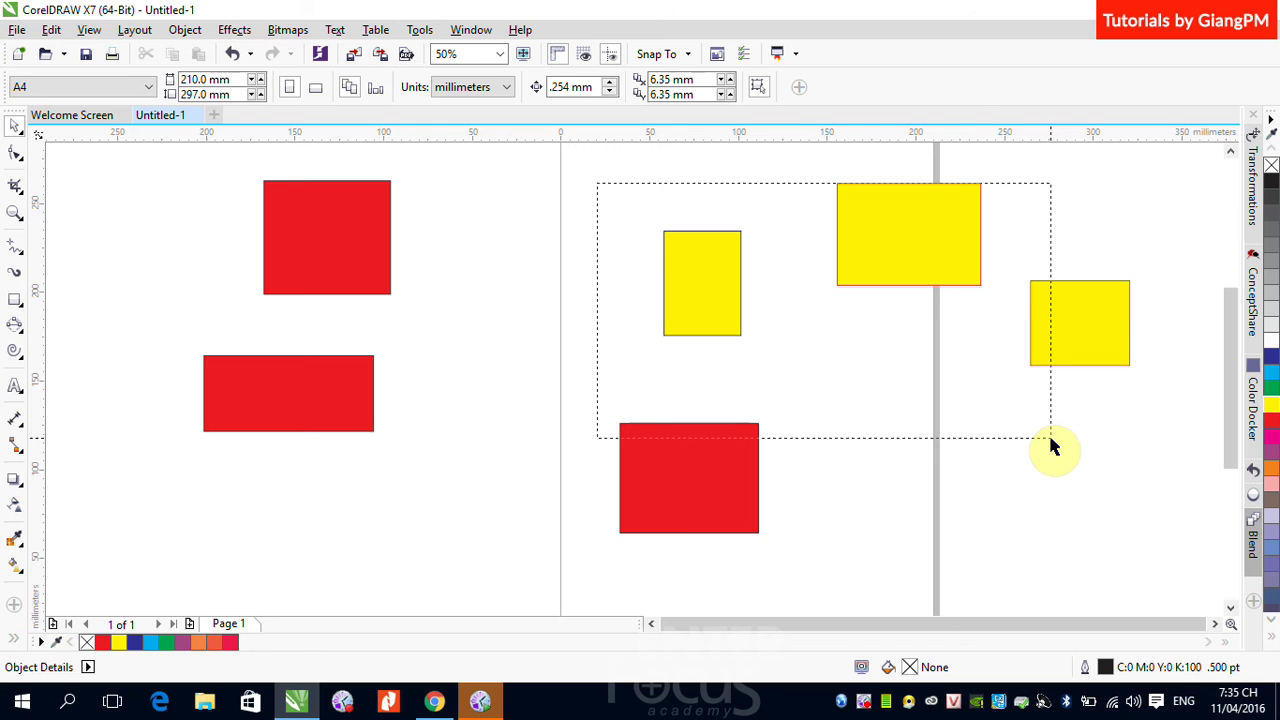
left_click_drag(1051, 438, 1051, 438)
left_click_drag(1051, 438, 1051, 441)
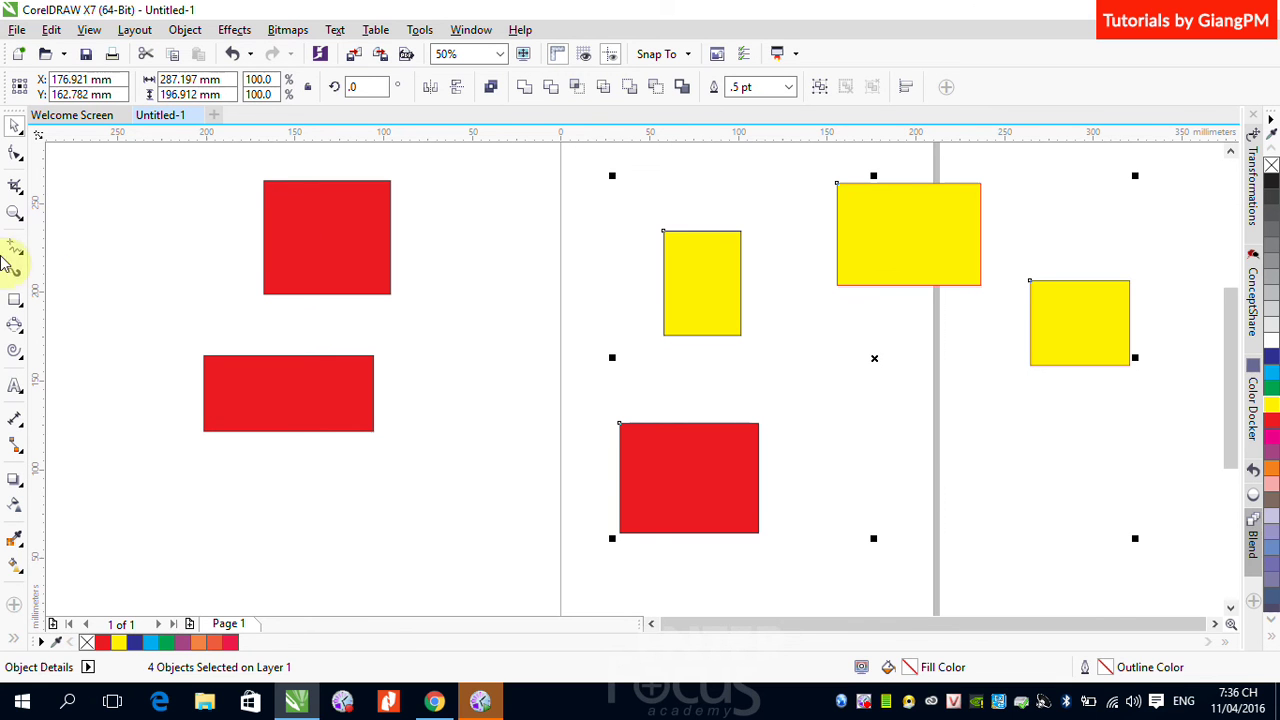
Draw an upright rectangle about 30.6 × 71.3 mm just outside the page's right edge, below the yellow rectangles
left_click(15, 299)
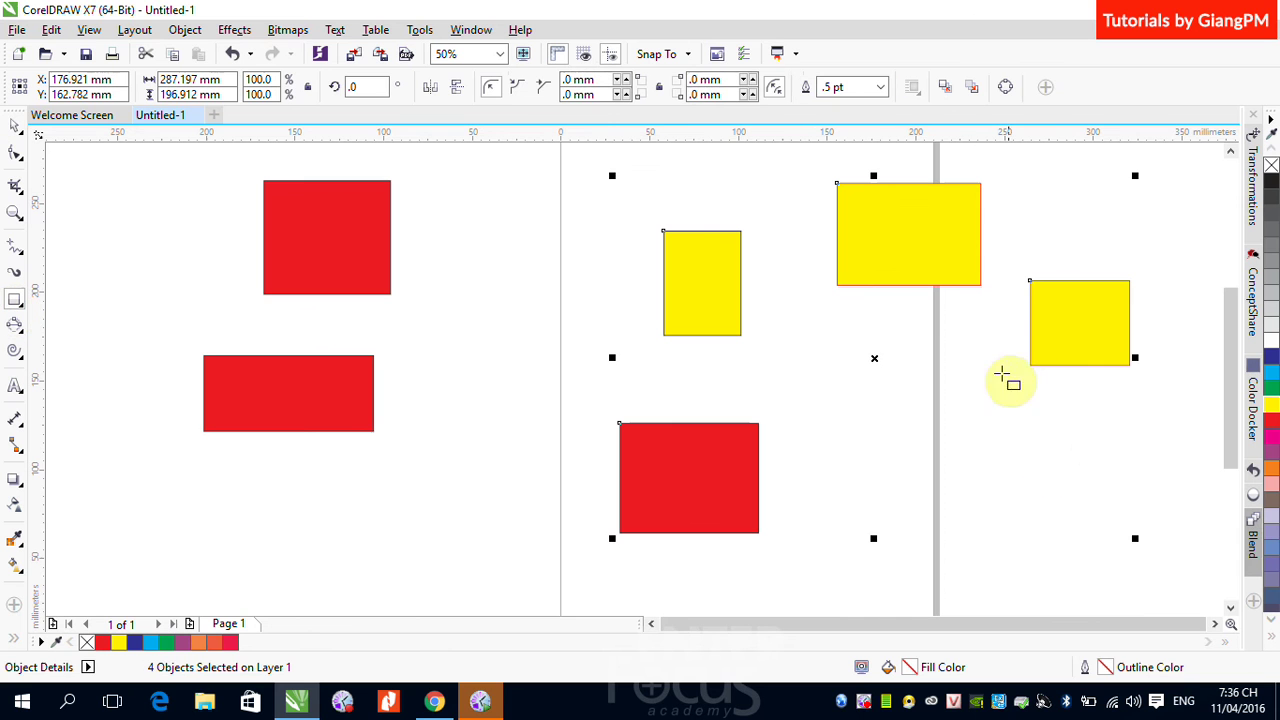
left_click_drag(953, 345, 1008, 473)
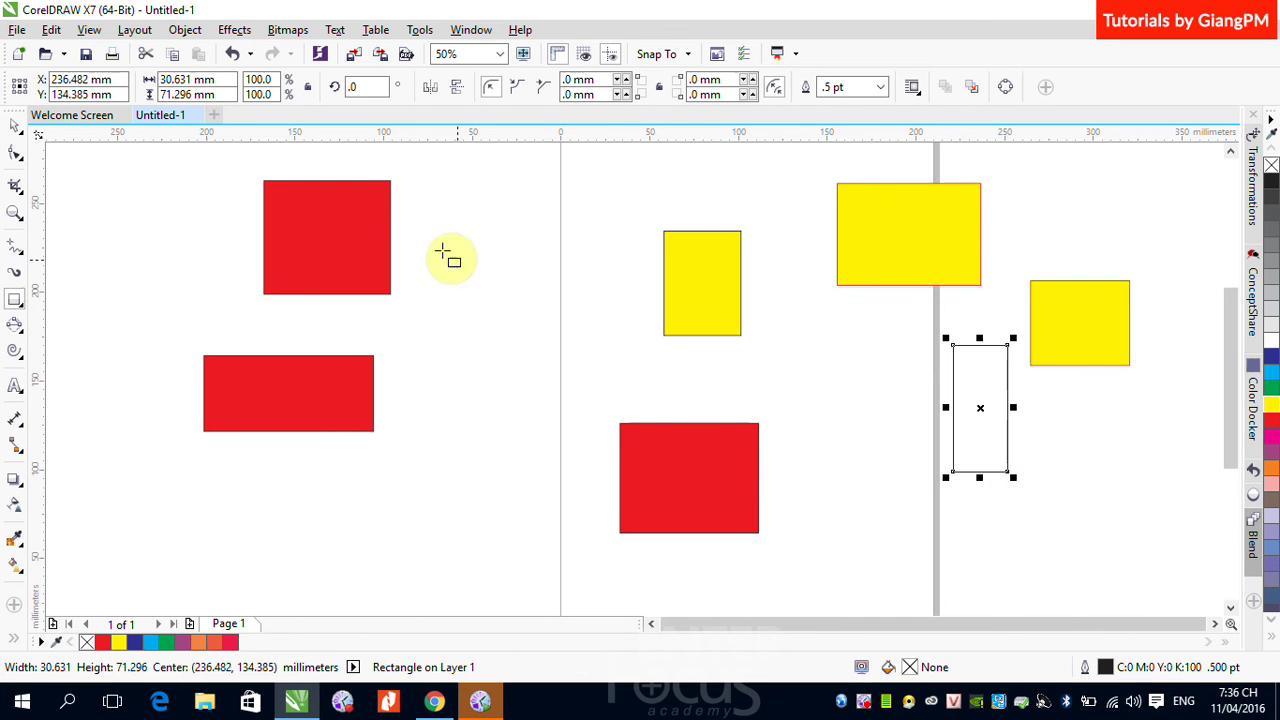
left_click(15, 126)
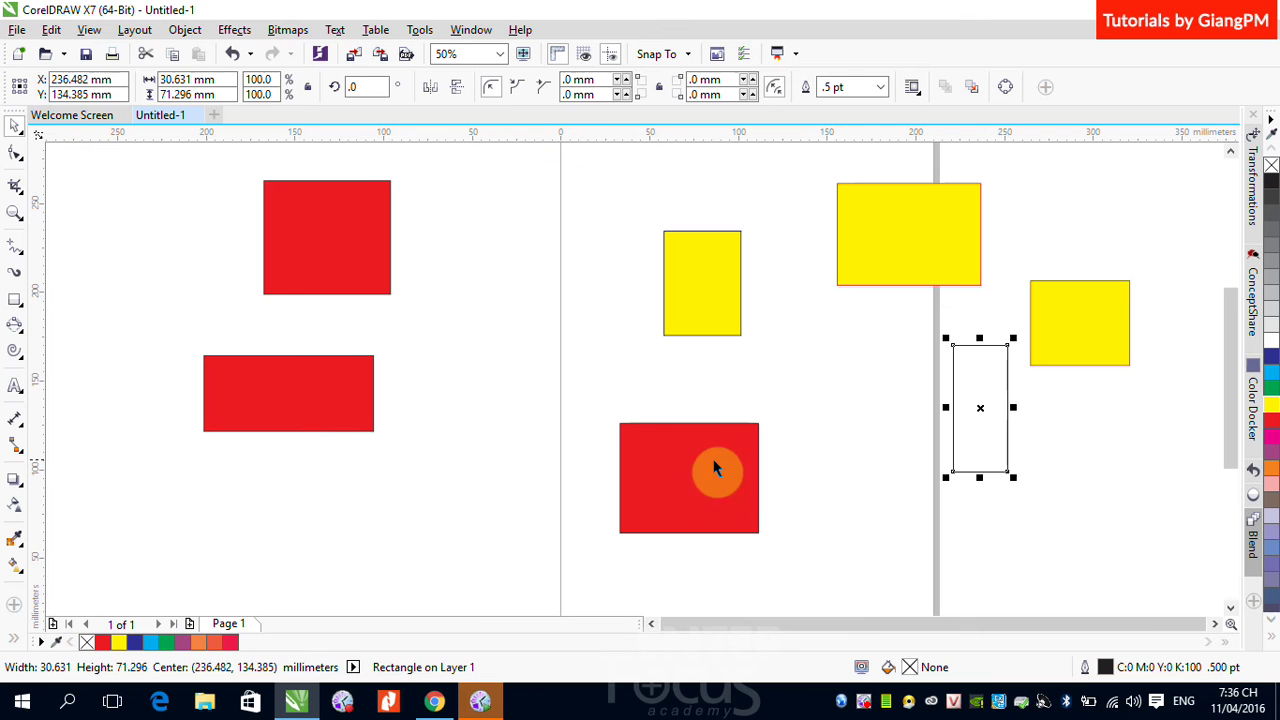
Scale the new rectangle to 33.3% with its centre at about X 247.6, Y 175.1 mm and fill it with palette green
left_click(1040, 459)
left_click(986, 385)
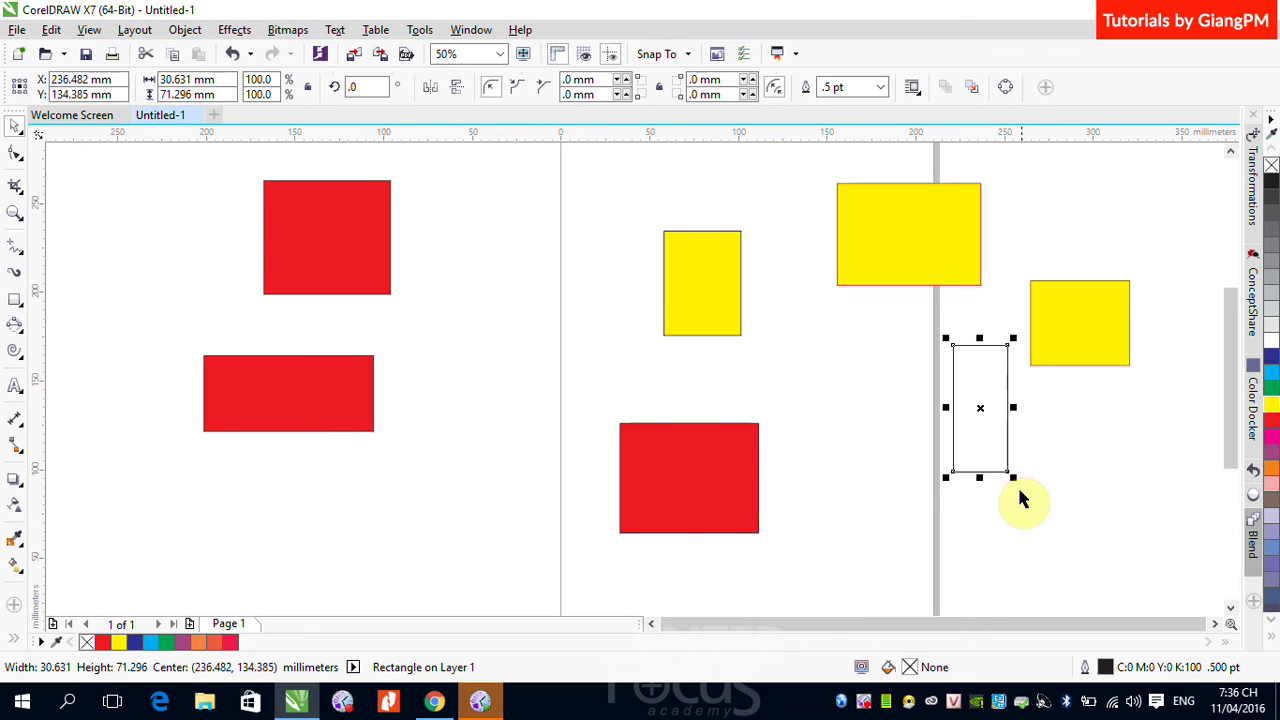
left_click_drag(1014, 482, 1000, 346)
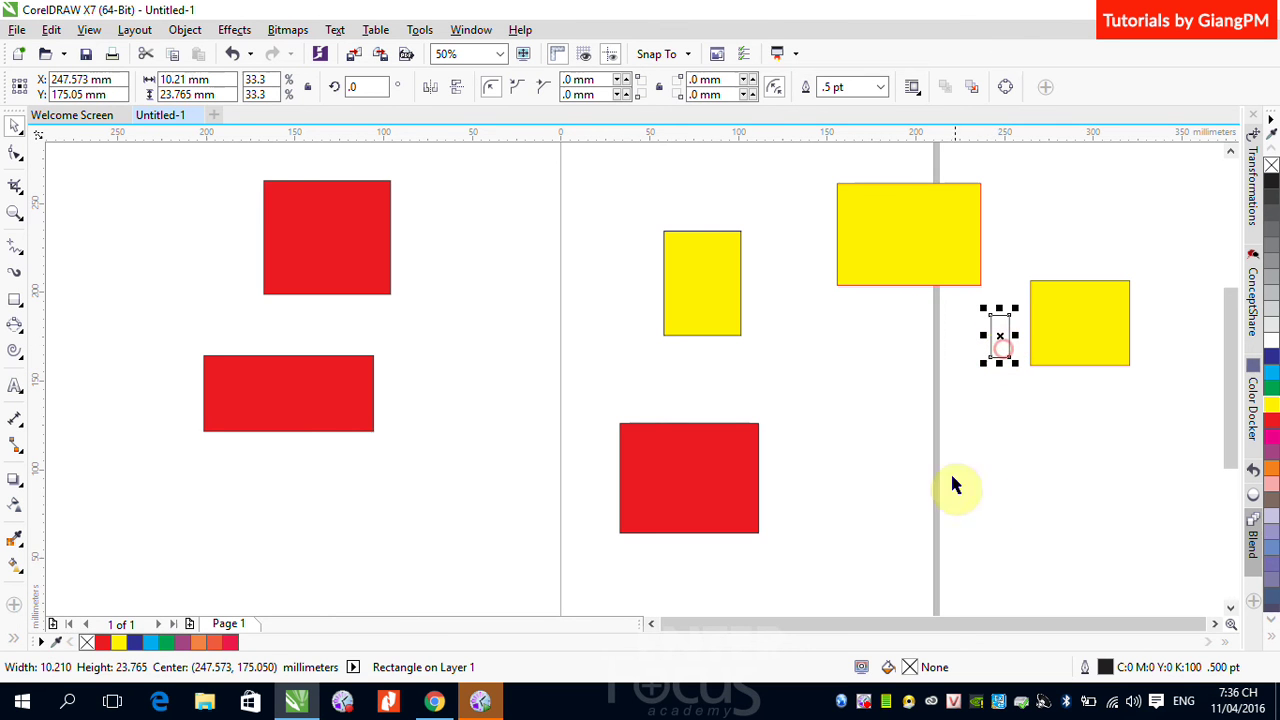
left_click(1271, 388)
left_click(1033, 448)
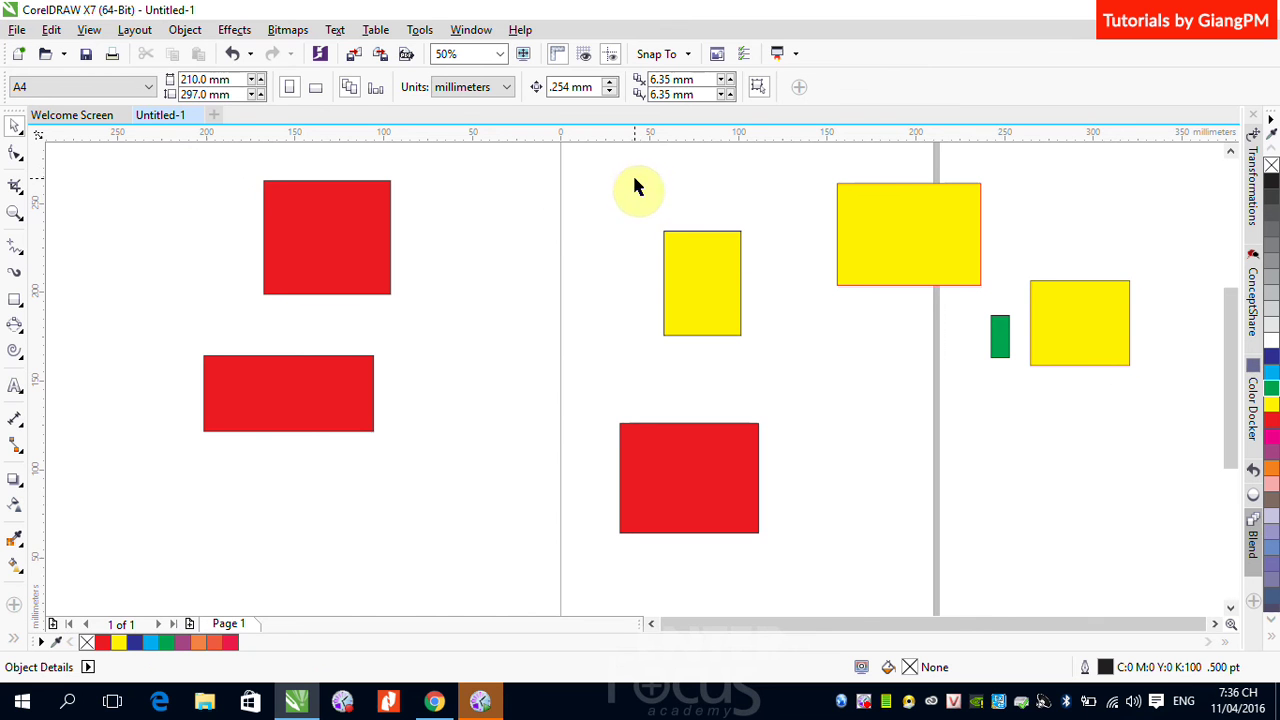
Marquee-select the three yellow rectangles together with the small green one, and clear the selection
left_click_drag(634, 179, 1090, 392)
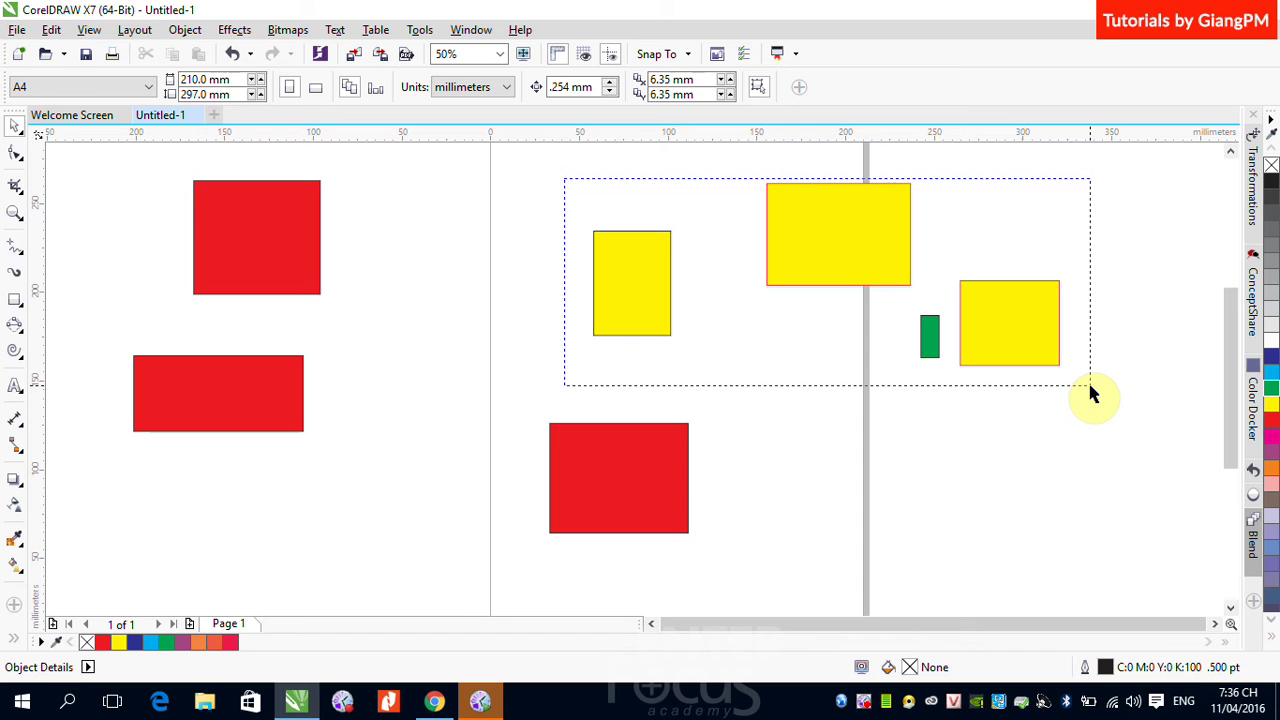
left_click_drag(1090, 392, 1090, 392)
left_click(685, 322)
Select the three yellow rectangles one by one, leaving out the green one, and clear the selection
left_click(633, 310)
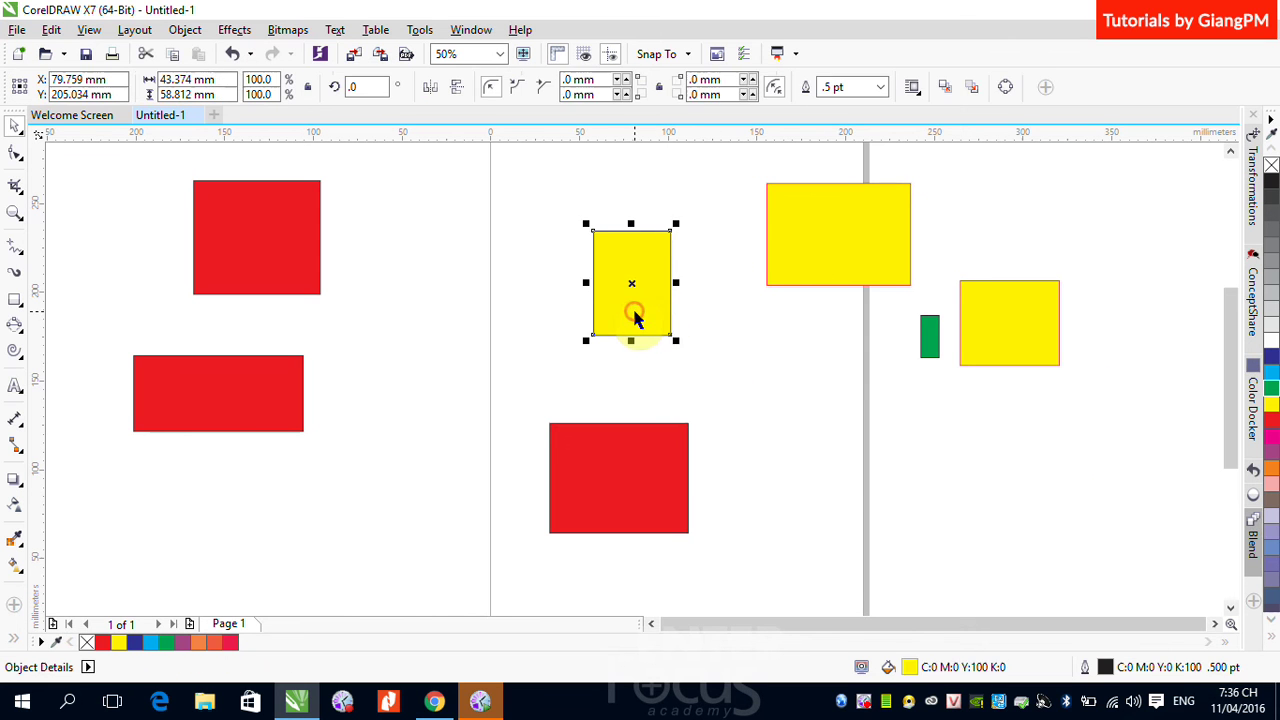
left_click(843, 240, "shift")
left_click(1003, 328, "shift")
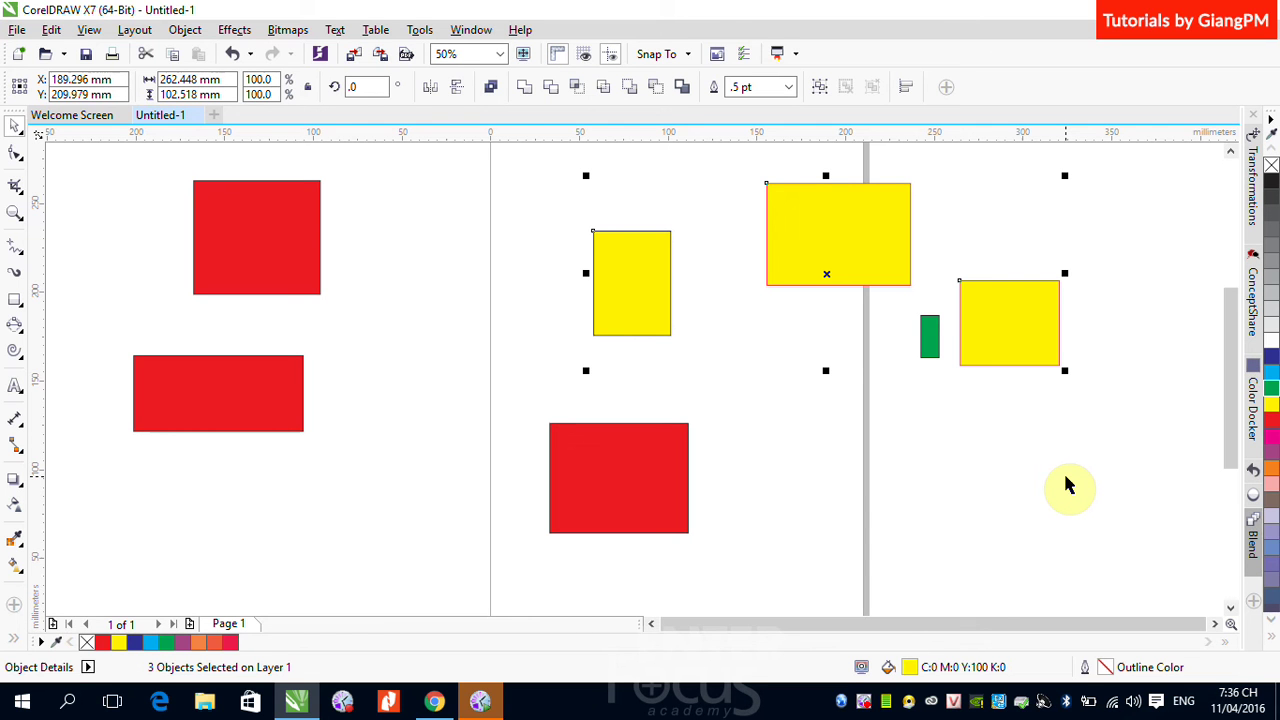
left_click(549, 206)
Frame all three yellow rectangles and the green one again with a full marquee, and deselect them
left_click_drag(558, 162, 1066, 404)
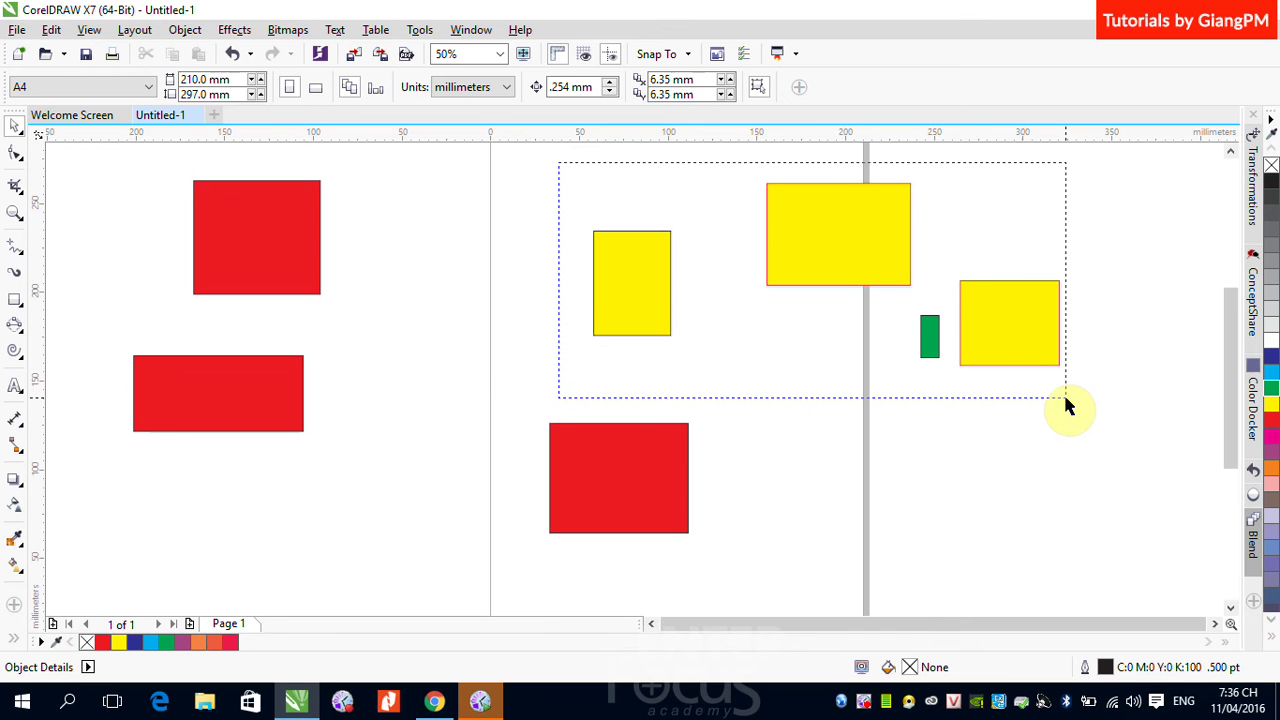
left_click_drag(1066, 404, 1066, 404)
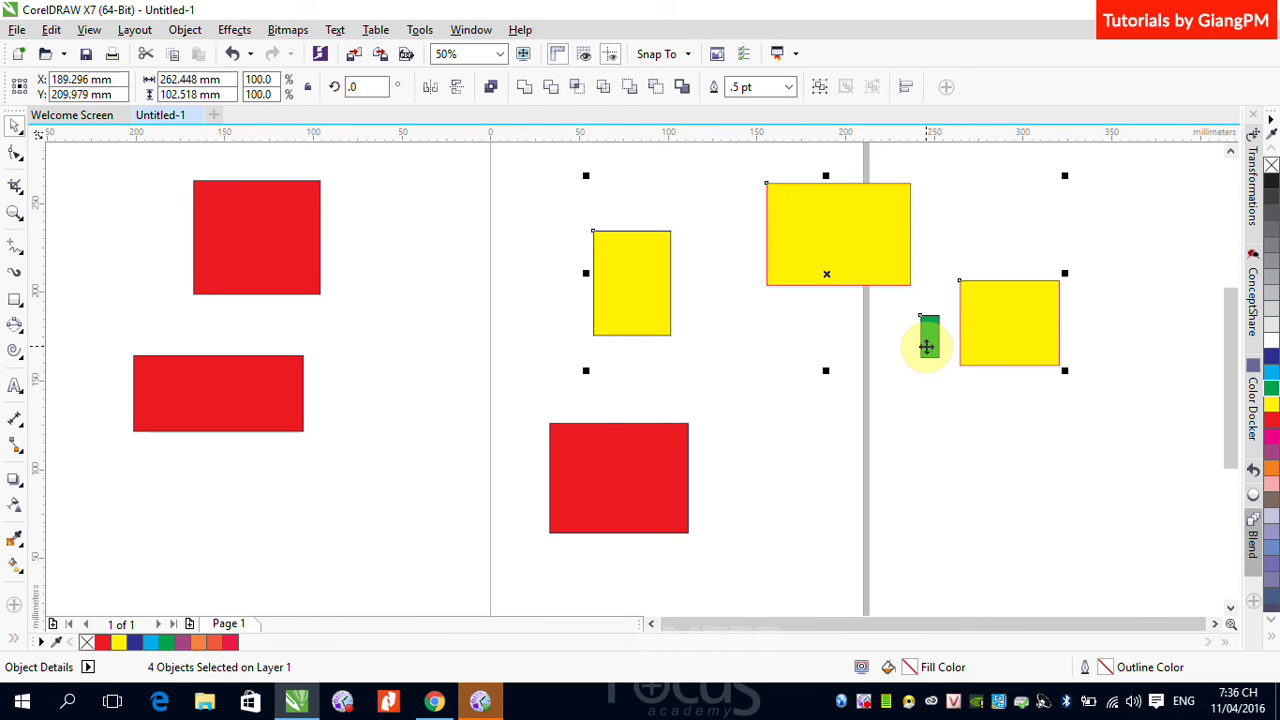
left_click(970, 410)
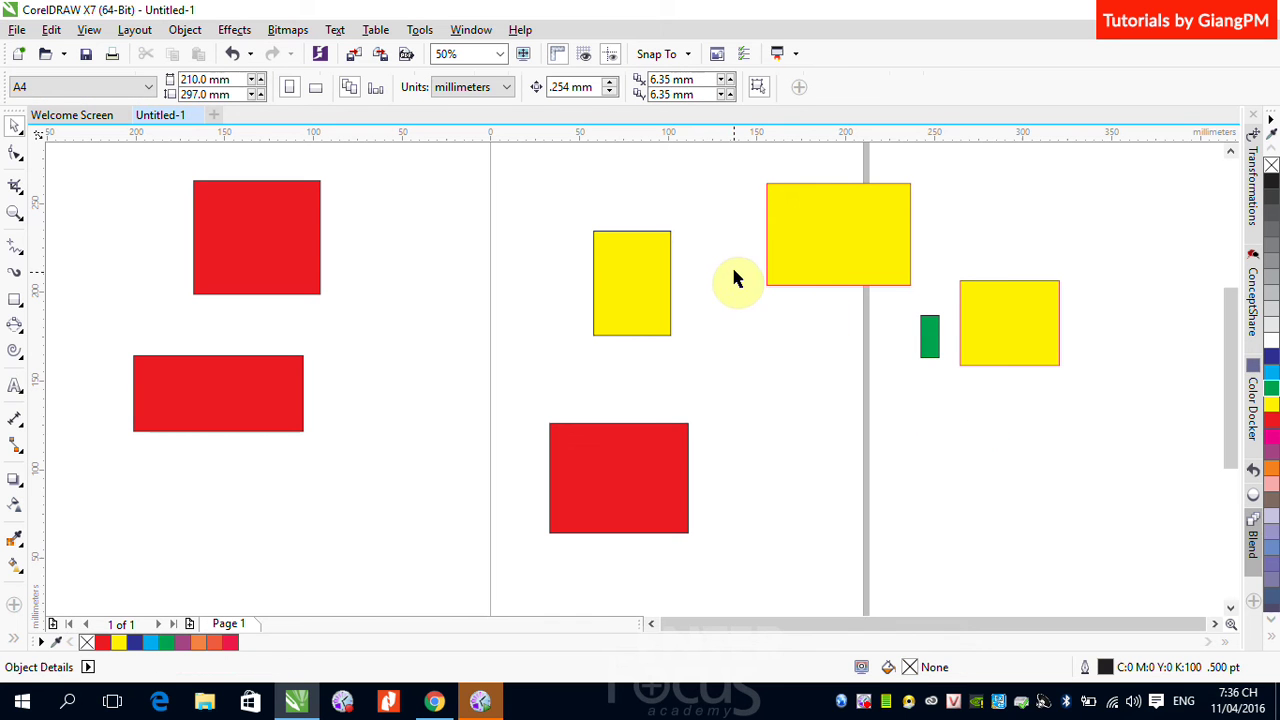
Select only the three yellow rectangles with a touch marquee that misses the green one, fill them with palette blue, and deselect
left_click_drag(647, 208, 980, 296)
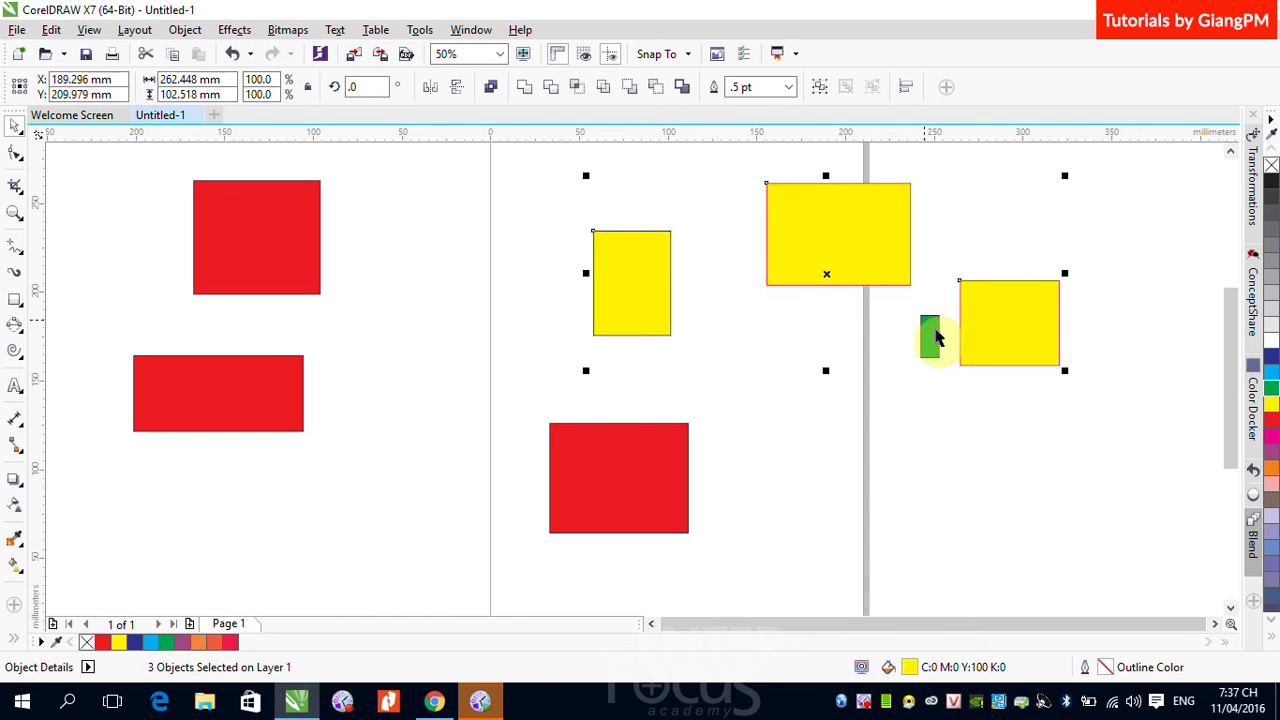
left_click(1271, 356)
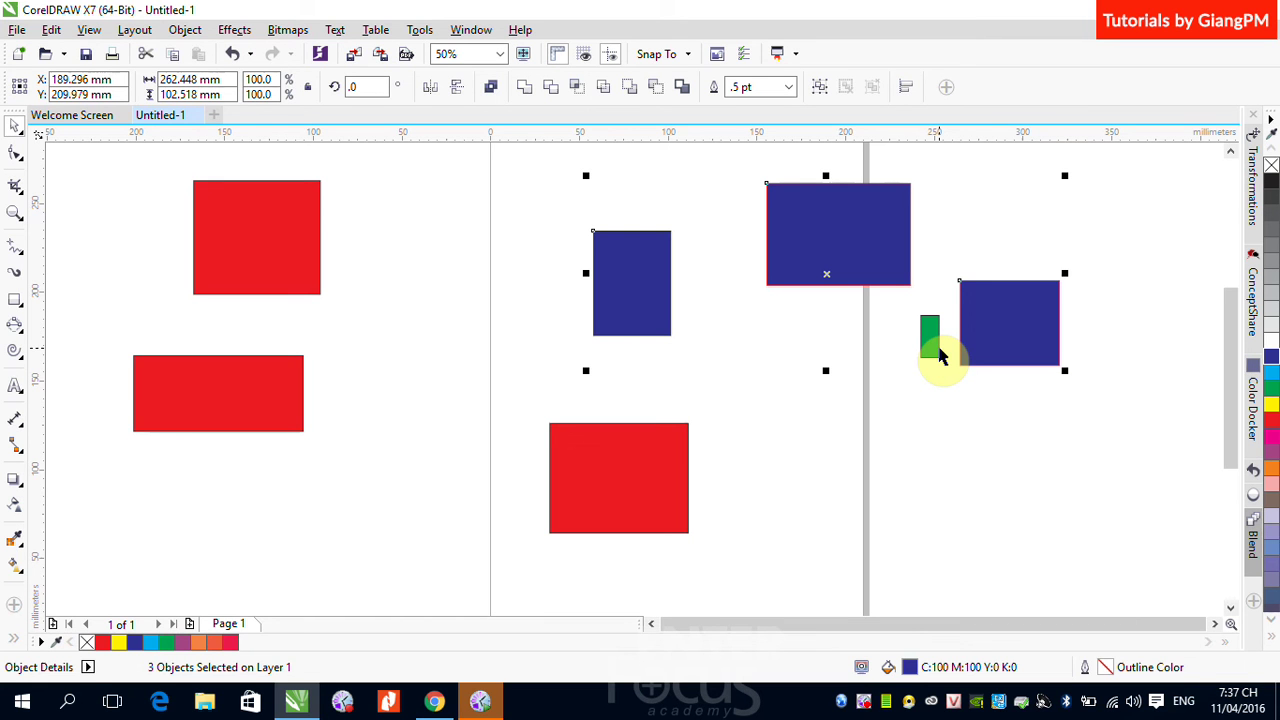
left_click(986, 428)
Move the green rectangle up between the two right-hand blue rectangles and stretch it downward to a height of about 51.8 mm
left_click_drag(926, 334, 932, 276)
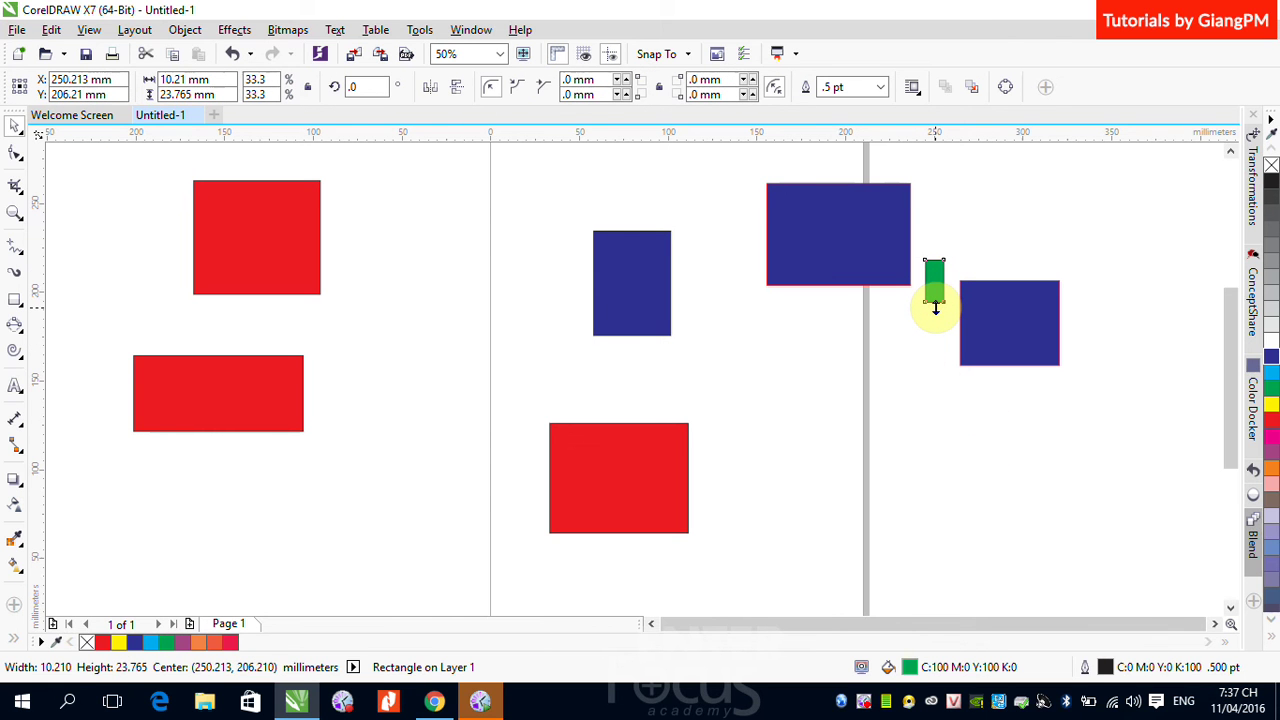
left_click_drag(935, 307, 934, 357)
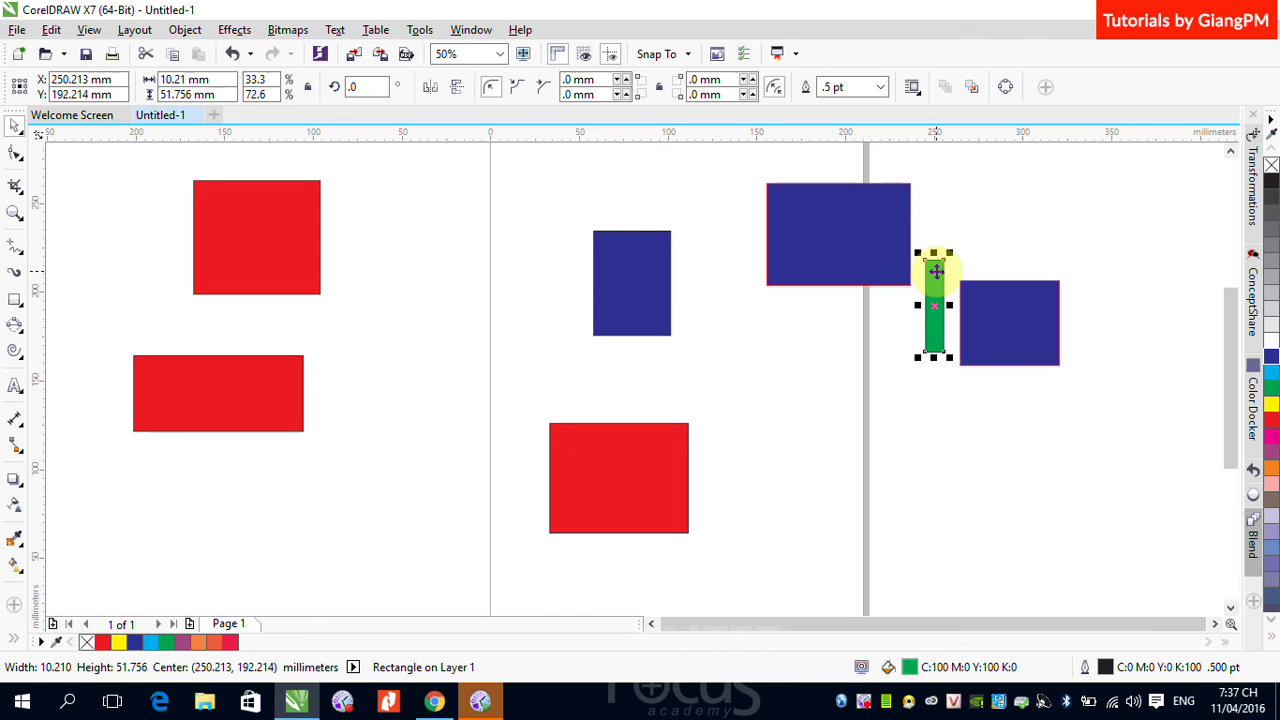
left_click(972, 248)
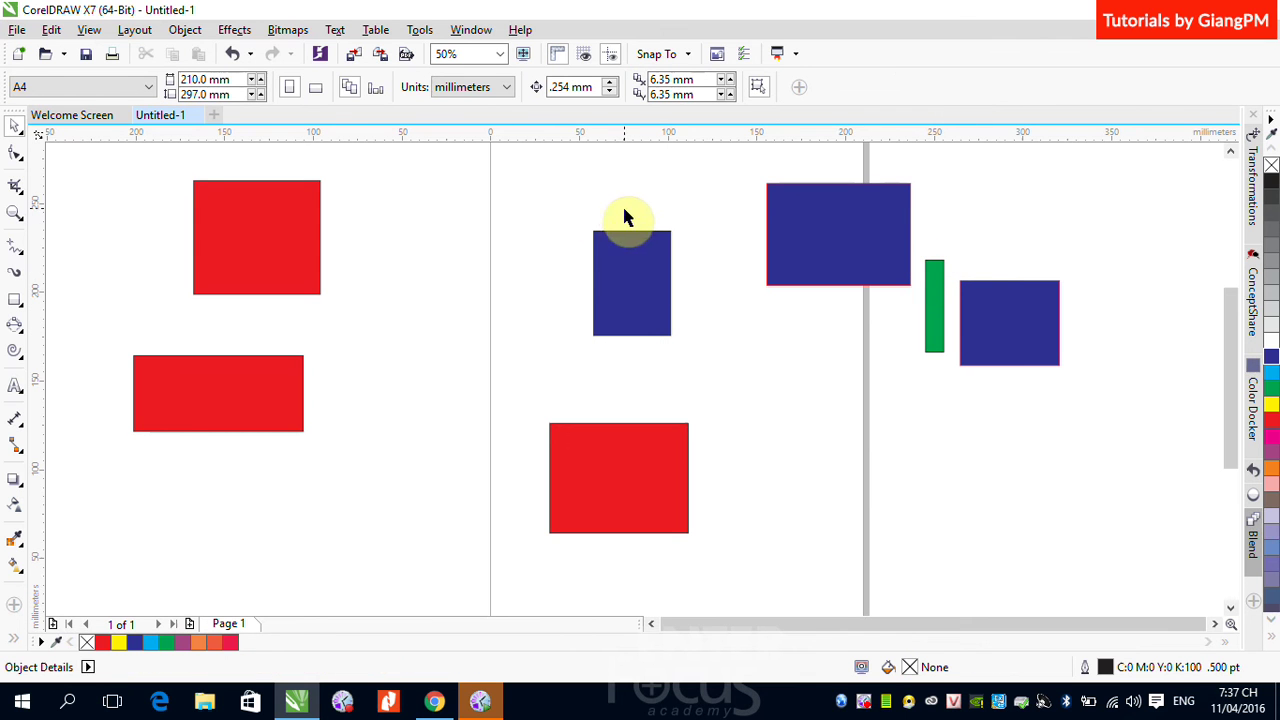
Select the three blue rectangles and the green one with a touch marquee crossing parts of them, and clear the selection
left_click_drag(625, 195, 1020, 291)
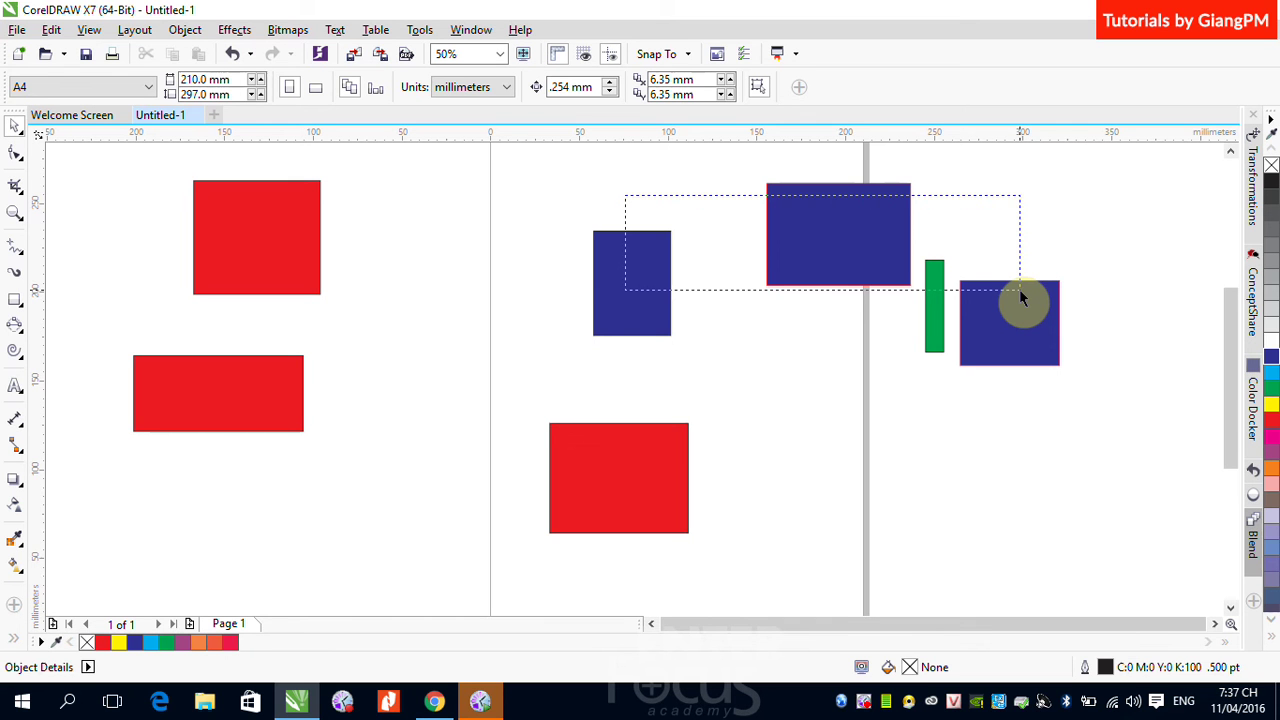
left_click_drag(1020, 291, 1020, 291)
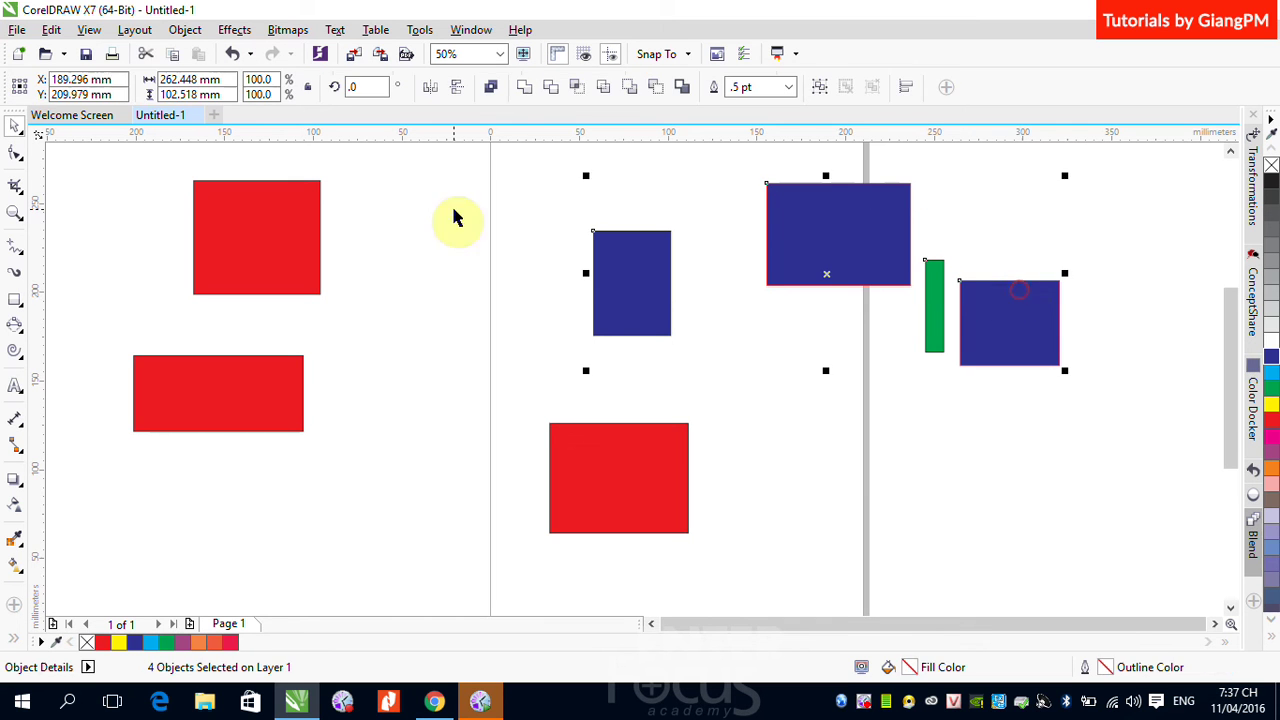
left_click(1130, 214)
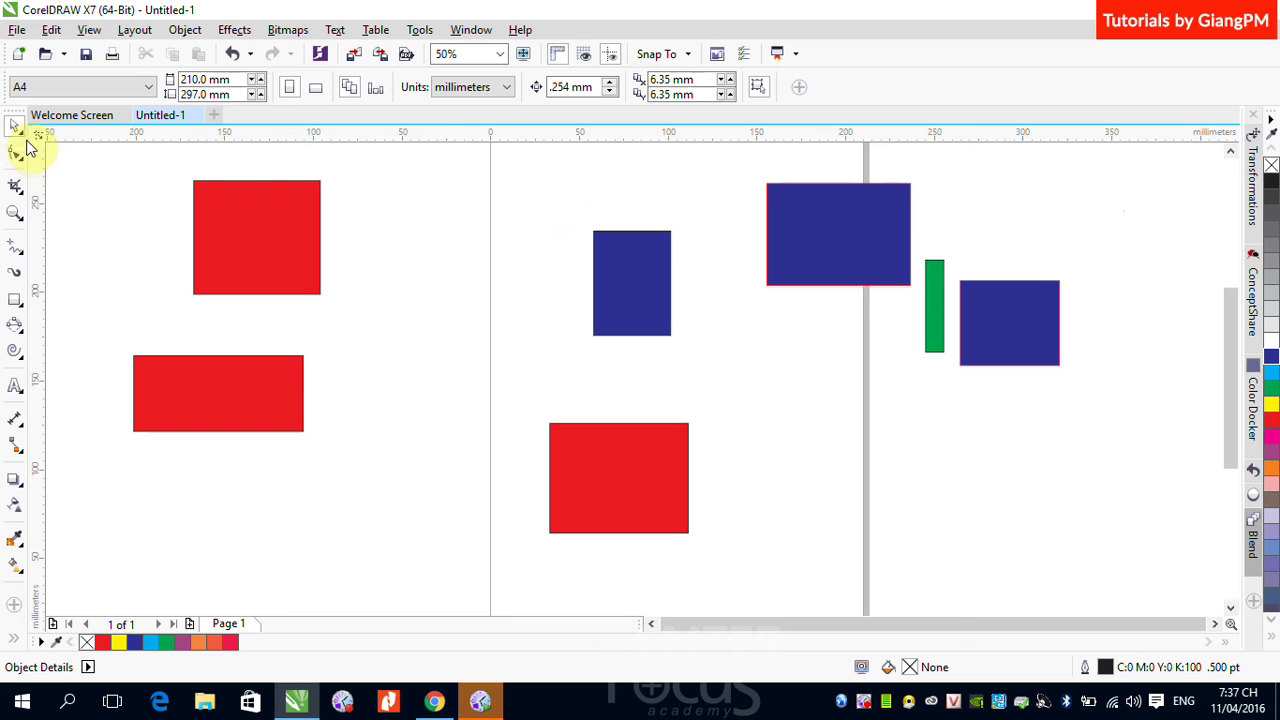
Use the Freehand Pick tool to move the narrowest blue rectangle slightly to about X 86.6, Y 210.3 mm
left_click(15, 133)
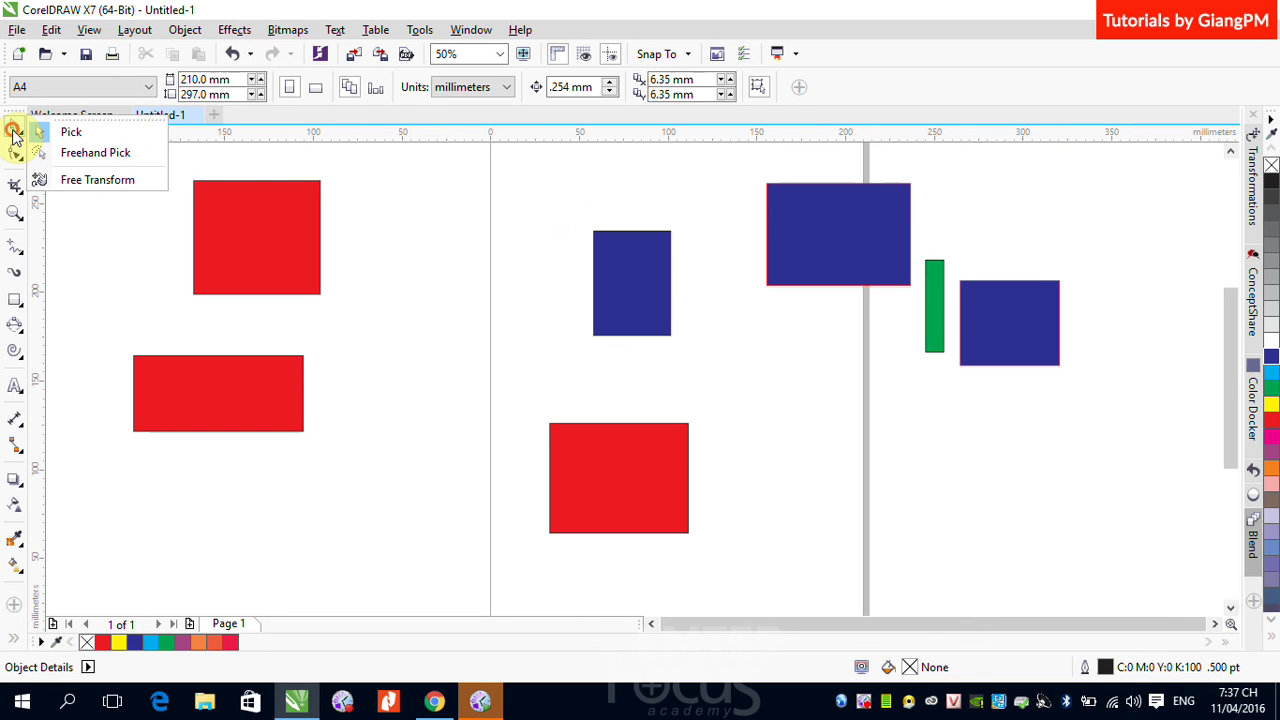
left_click(88, 156)
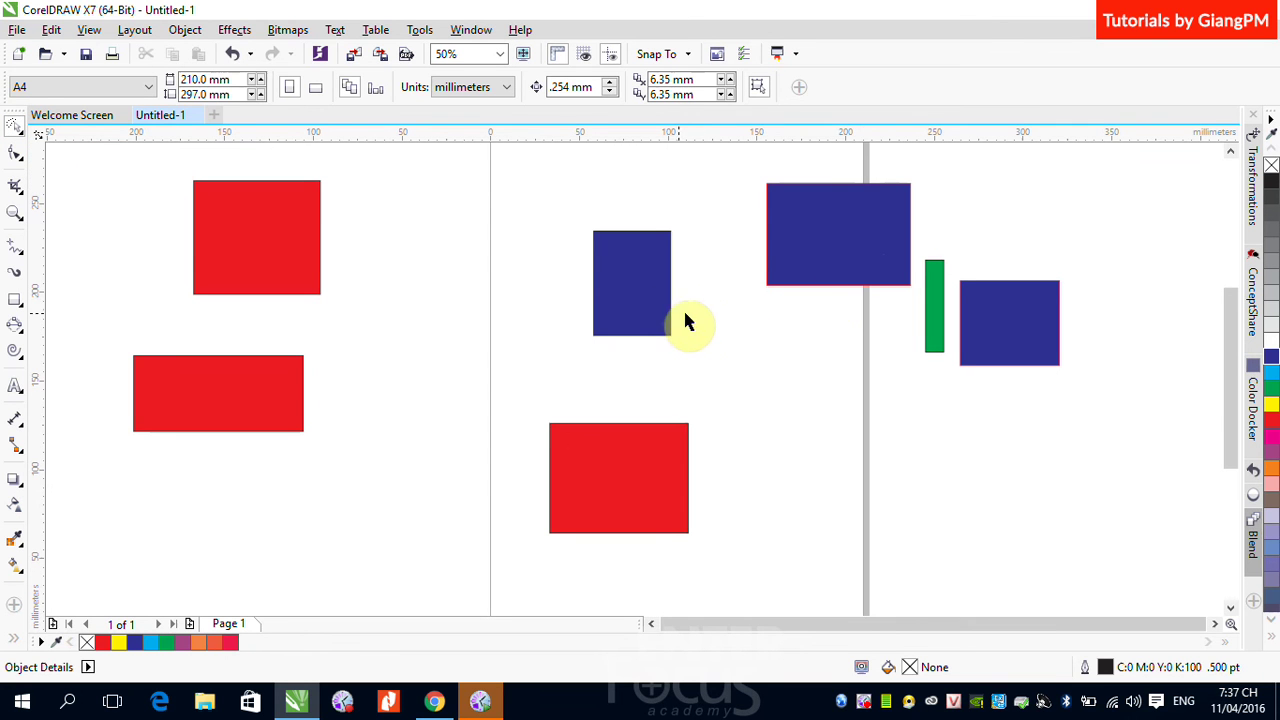
mouse_move(643, 283)
left_mouse_down()
mouse_move(694, 277)
mouse_move(655, 274)
left_mouse_up()
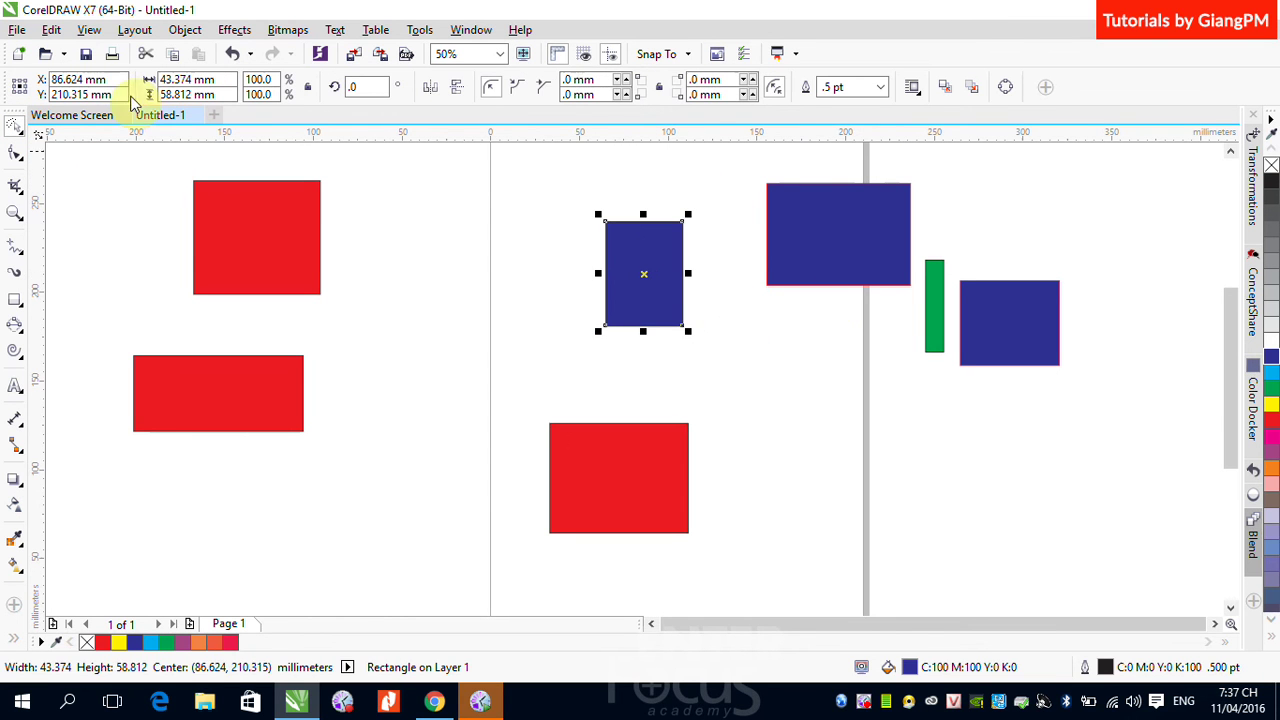
left_click(657, 181)
Select the three blue rectangles with a freehand touch lasso that avoids the green one, fill them with palette cyan, and deselect
mouse_move(645, 193)
left_mouse_down()
mouse_move(750, 238)
mouse_move(740, 267)
mouse_move(672, 292)
mouse_move(607, 256)
mouse_move(615, 191)
mouse_move(749, 166)
mouse_move(833, 177)
mouse_move(847, 236)
mouse_move(1039, 221)
mouse_move(1031, 294)
mouse_move(1044, 218)
mouse_move(1088, 209)
mouse_move(1112, 273)
mouse_move(1065, 271)
left_mouse_up()
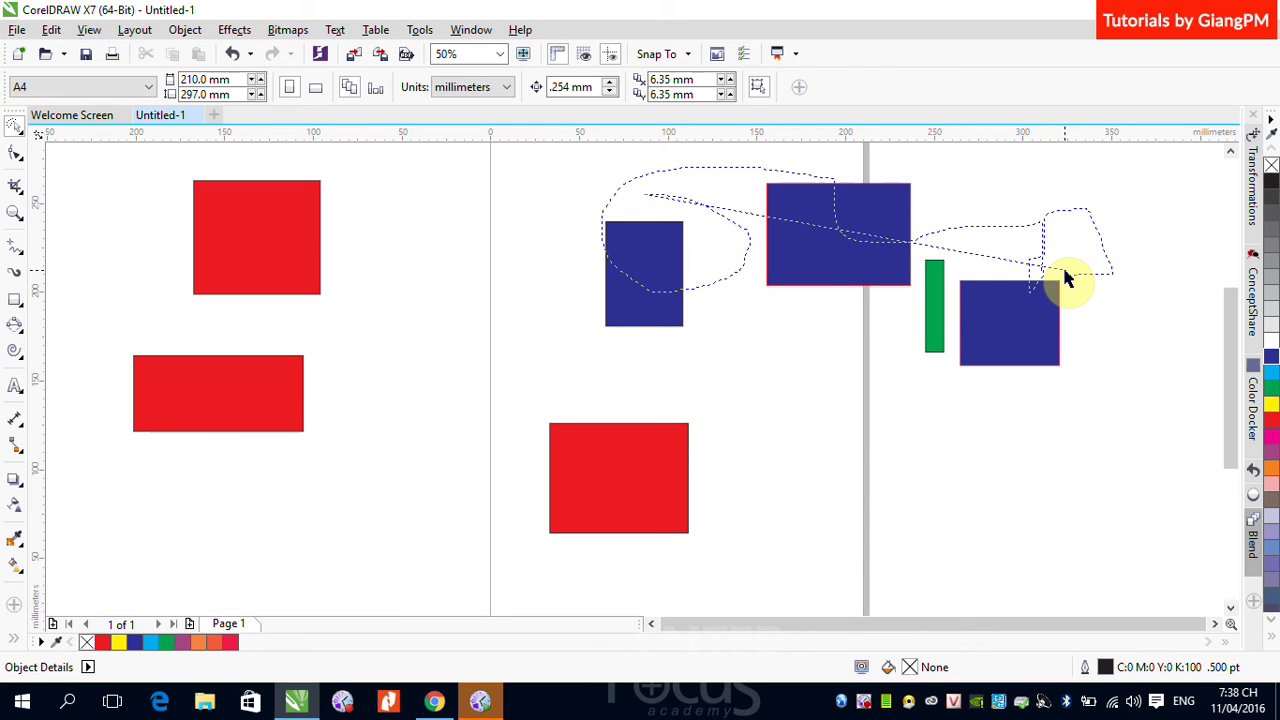
left_click_drag(1066, 279, 1063, 272)
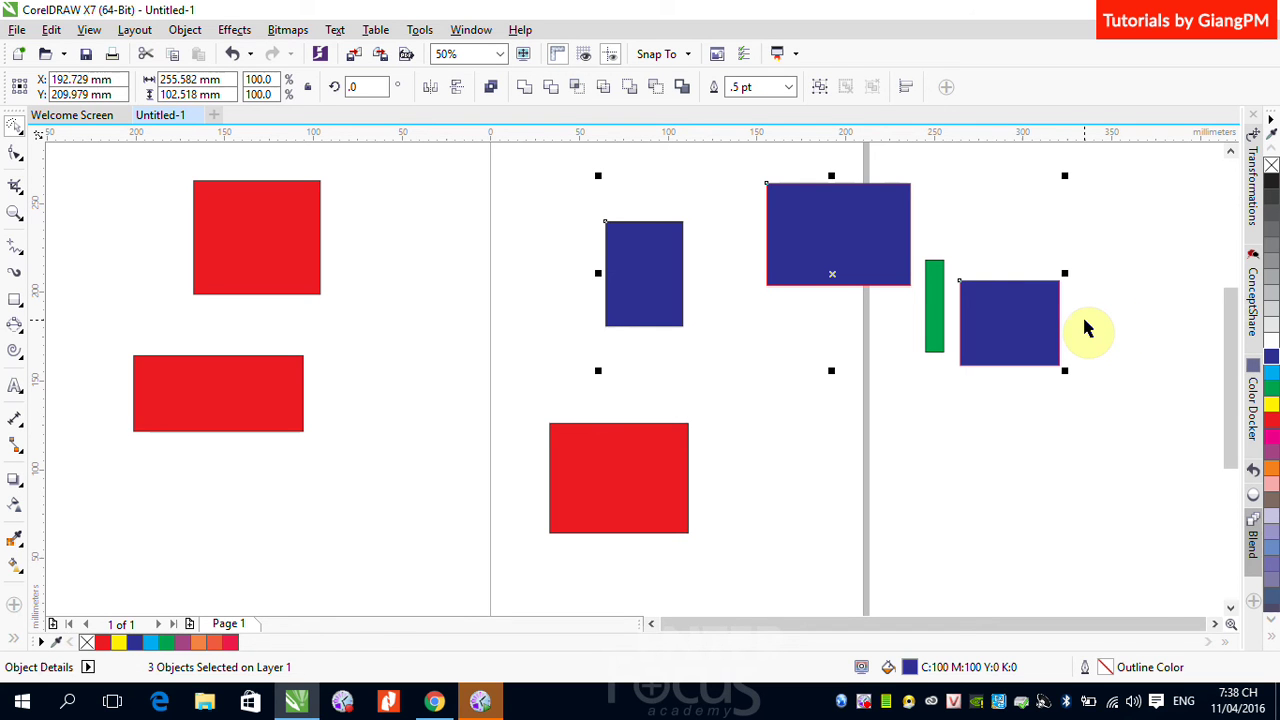
left_click(1272, 372)
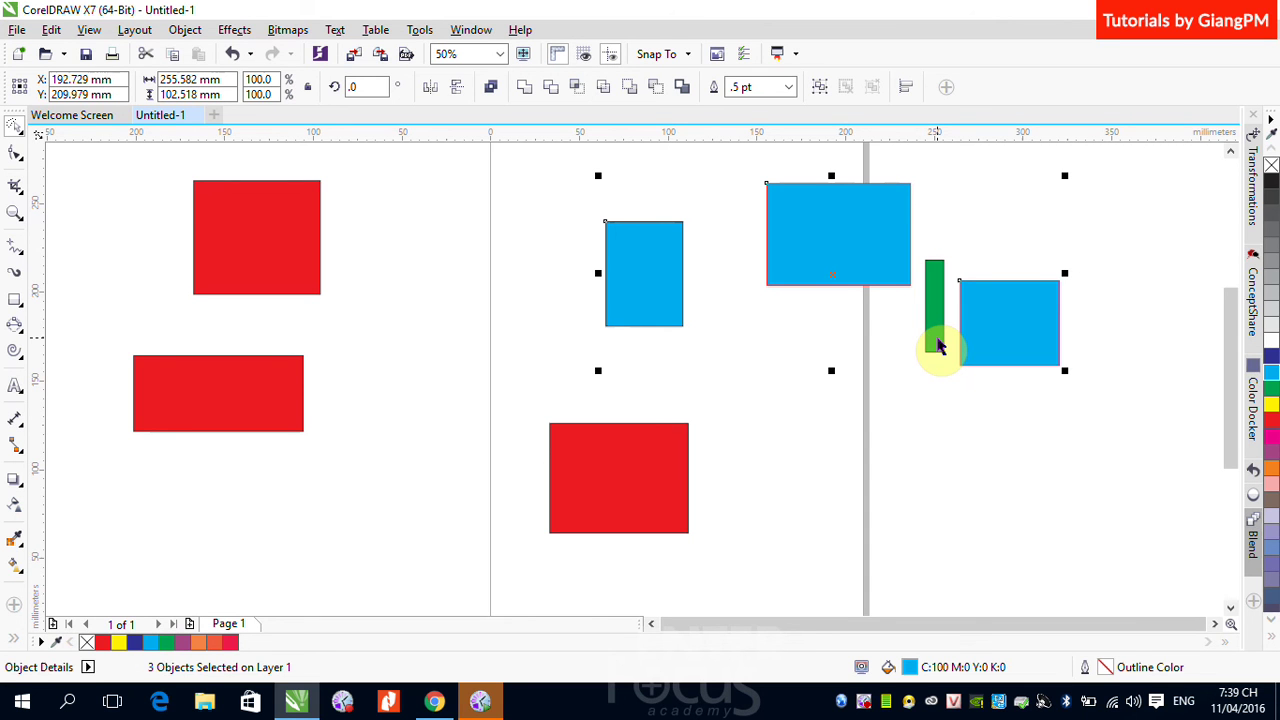
left_click(1127, 236)
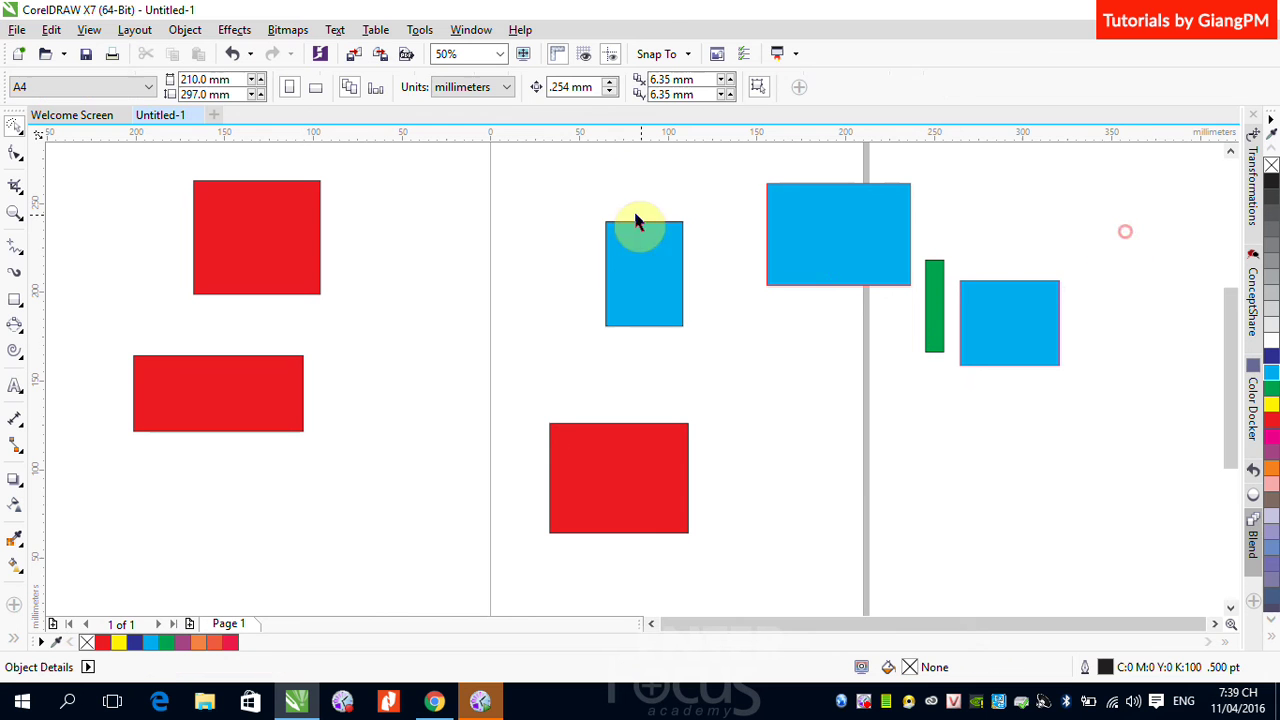
With the Pick tool, marquee-select the cyan and green rectangles, remove the green one from the selection, and fill the rest with palette purple
left_click_drag(571, 160, 1087, 387)
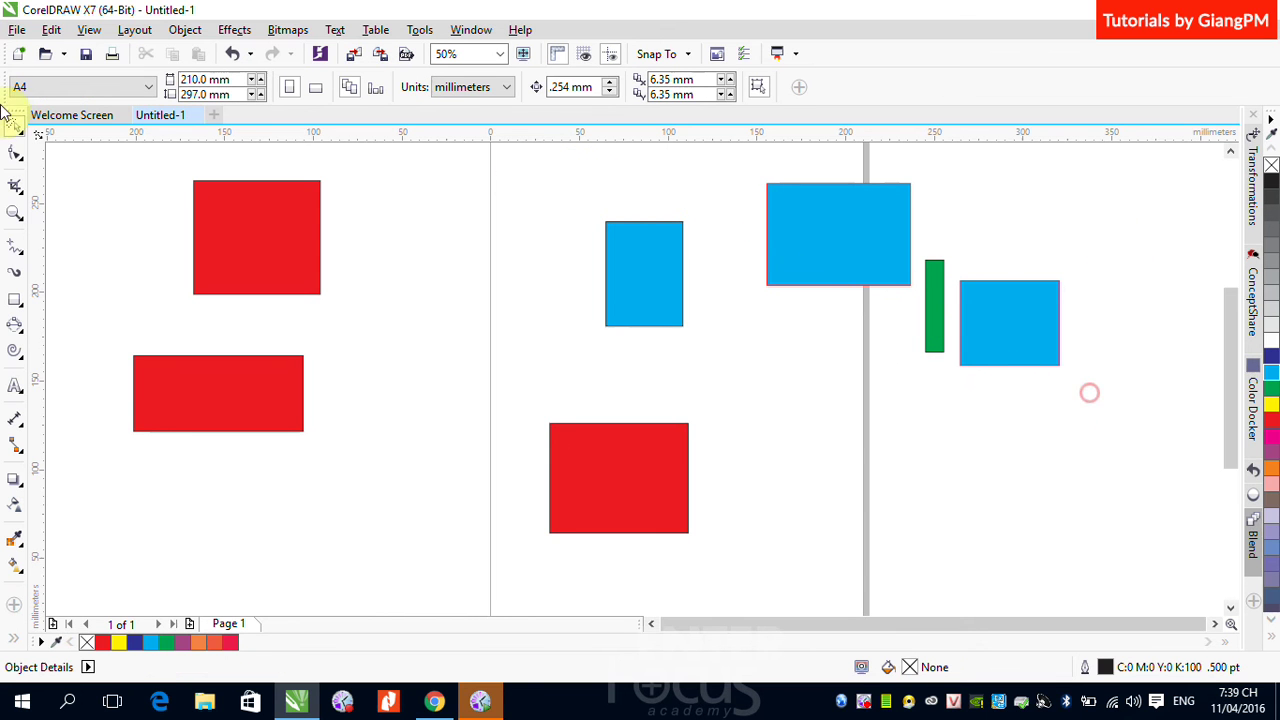
left_click(22, 133)
left_click(40, 128)
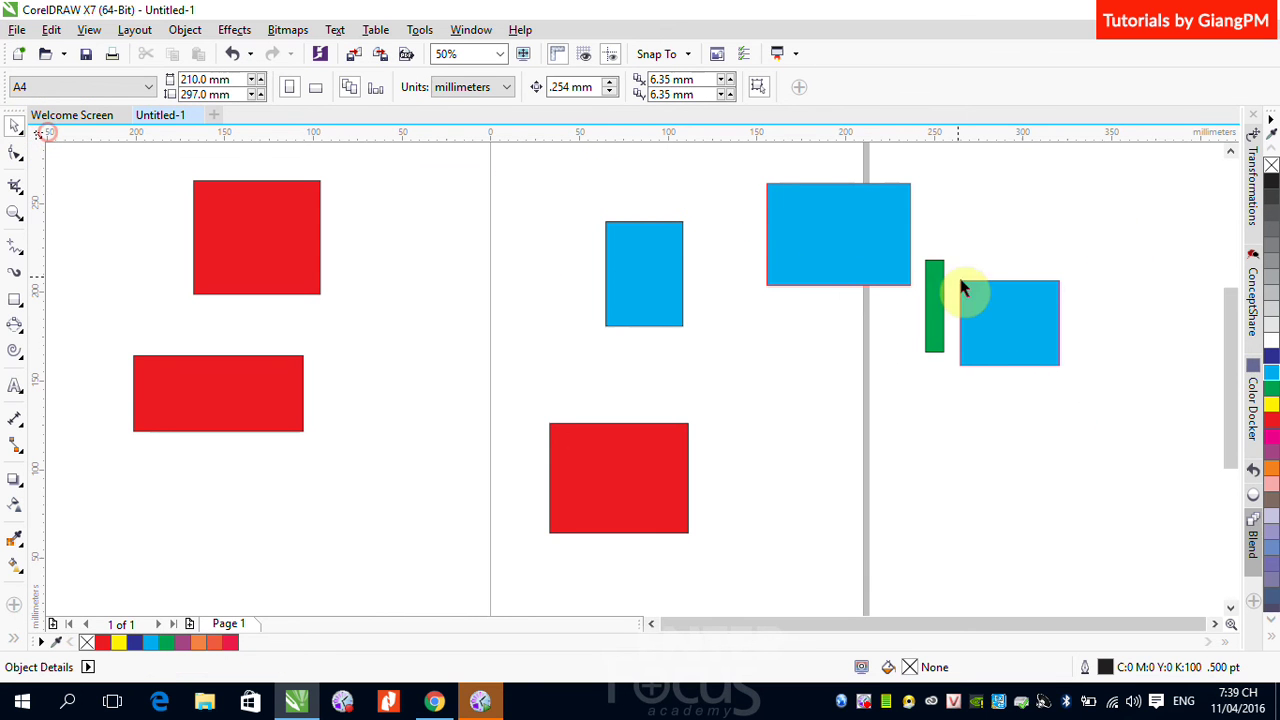
left_click_drag(605, 163, 1083, 383)
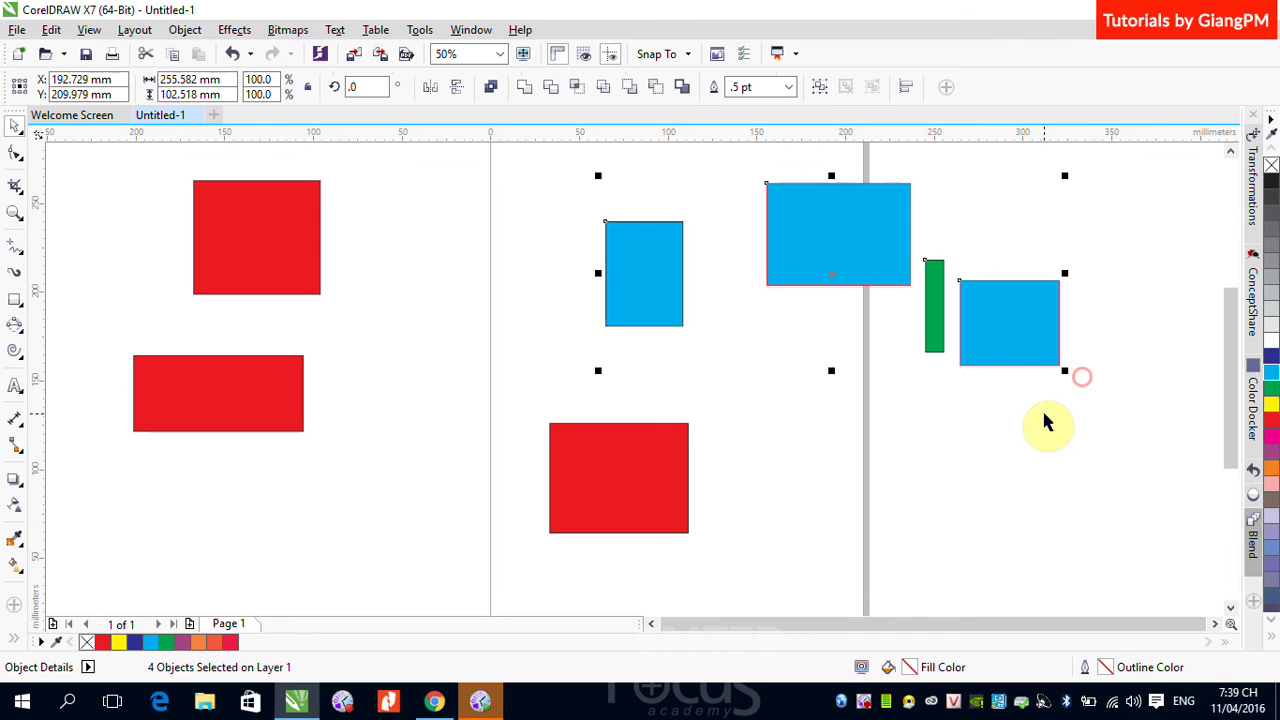
left_click(933, 314, "shift")
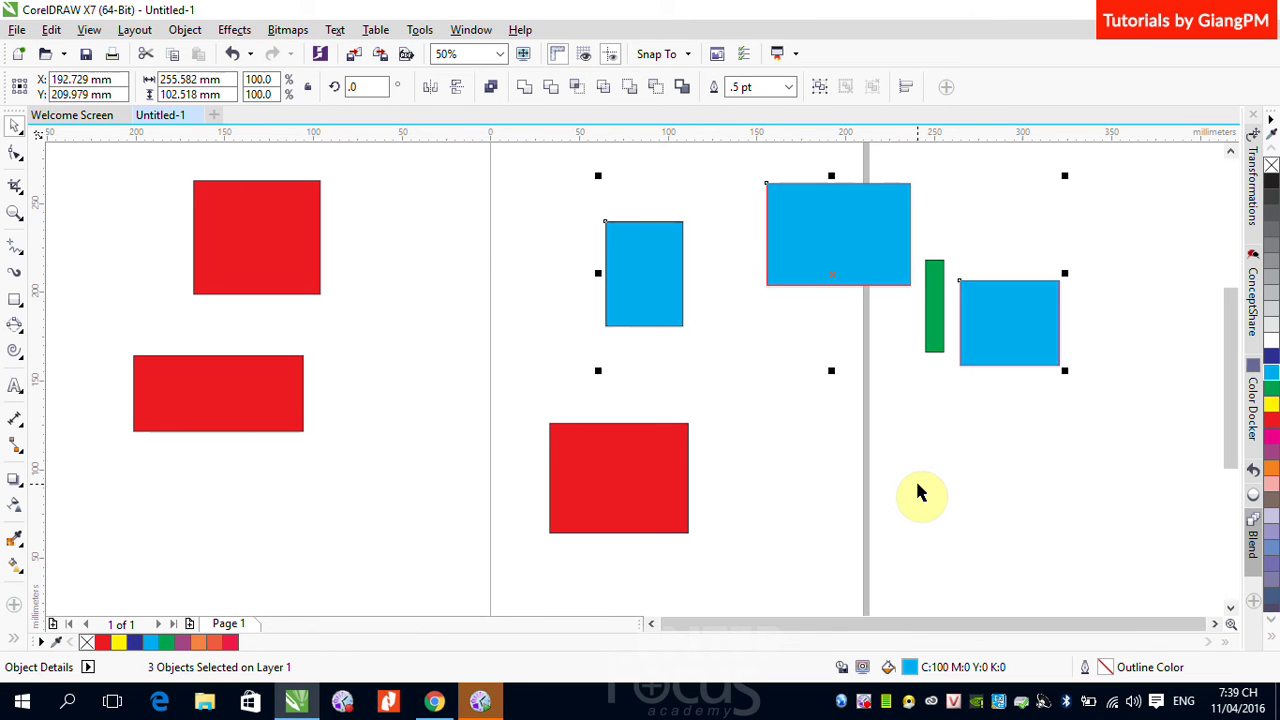
left_click(1273, 451)
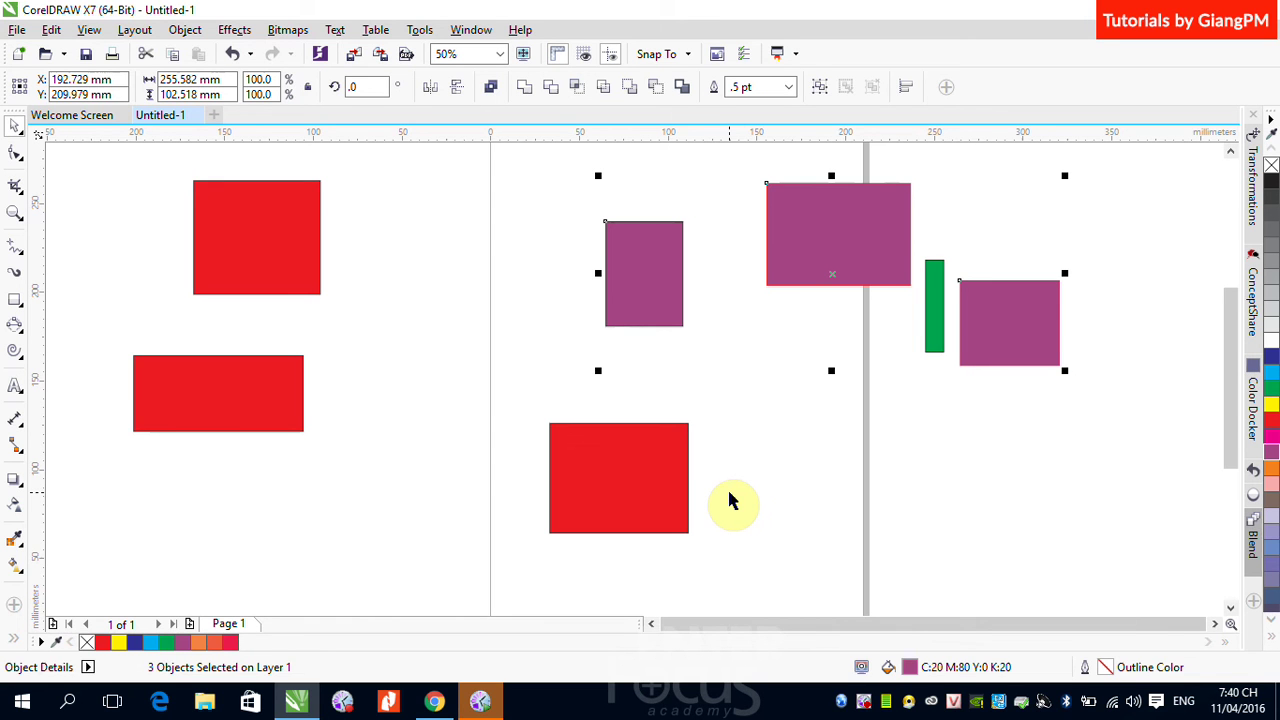
left_click(760, 486)
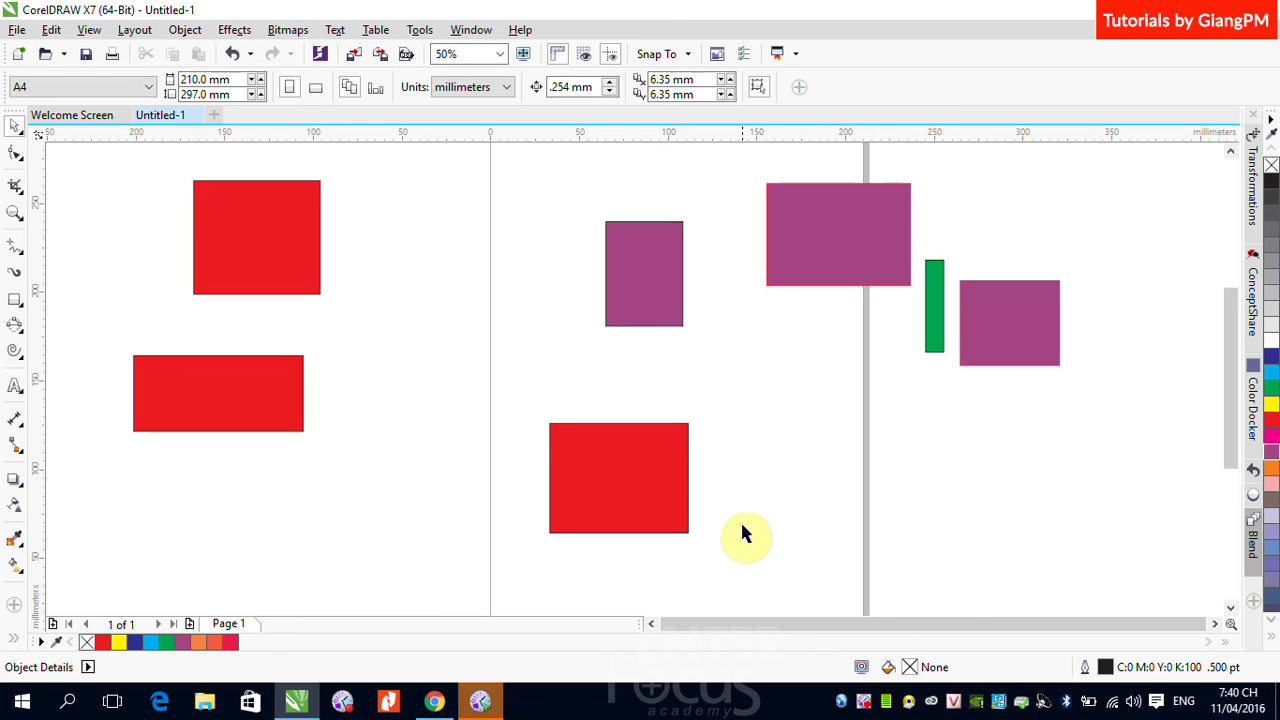
right_click(863, 703)
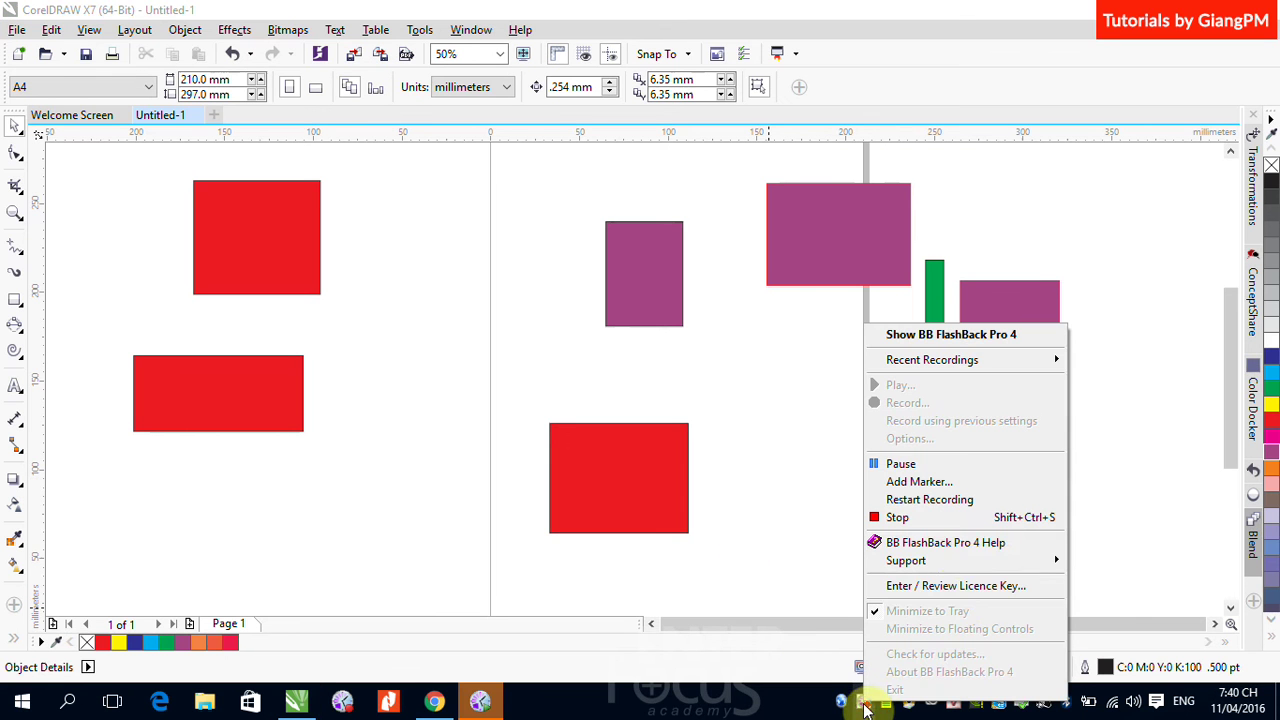